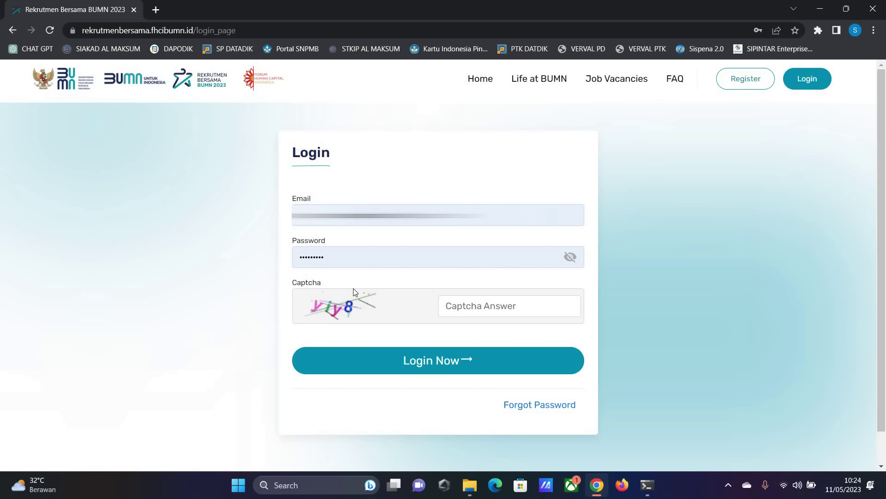
- Enter the captcha answer and log in to the applicant account
left_click(477, 307)
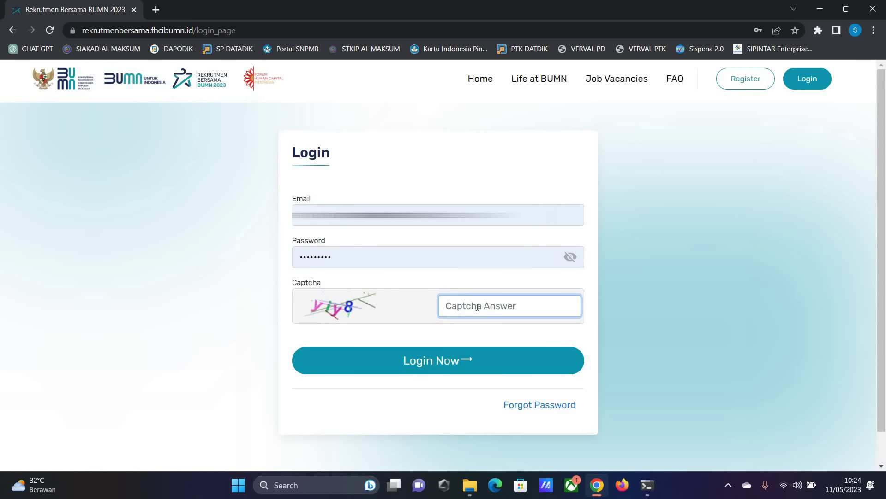
type("yiy8")
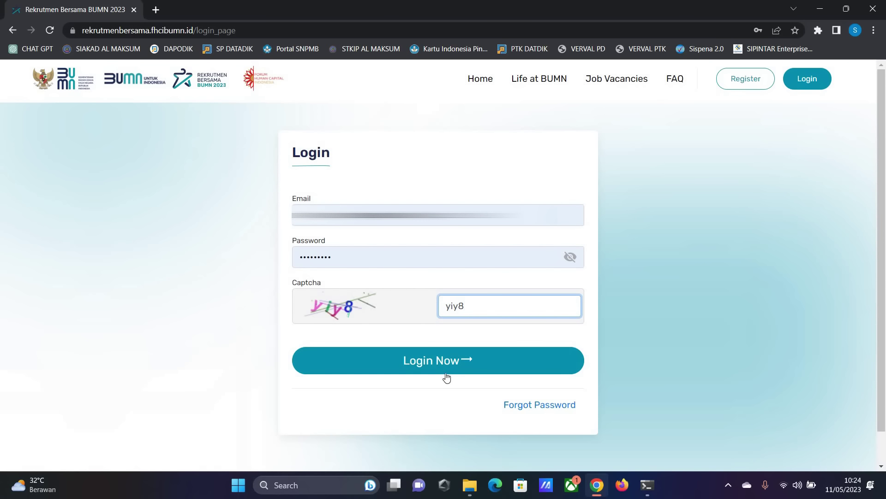
left_click(440, 367)
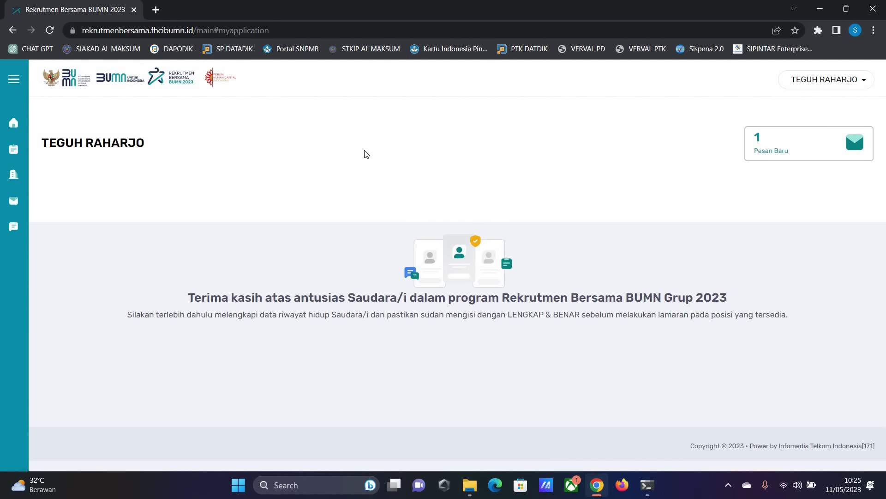
- Open Daftar Riwayat Hidup and look over the empty Alamat and Pendidikan Terakhir sections
left_click(14, 79)
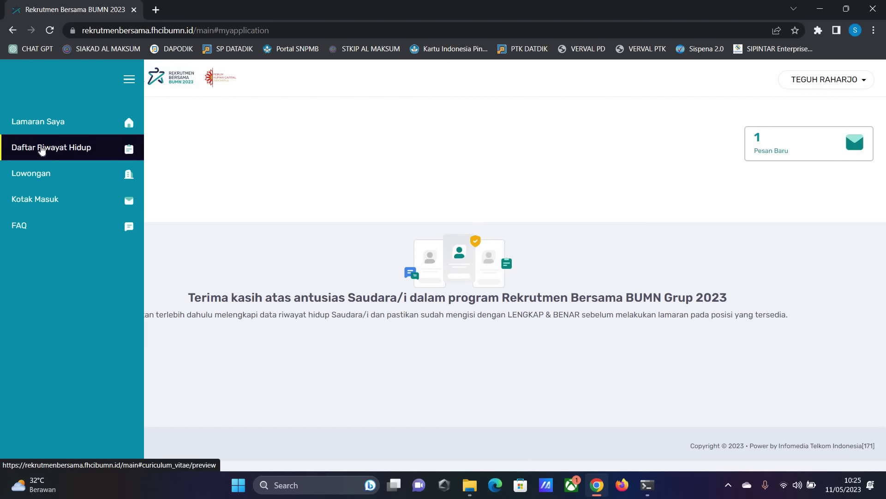
left_click(42, 148)
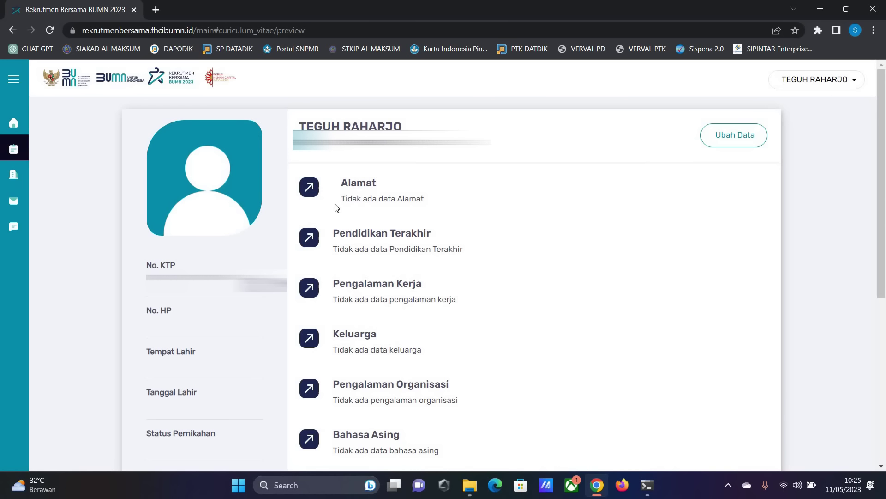
double_click(359, 183)
left_click(330, 254)
left_click_drag(463, 267, 339, 233)
left_click(379, 285)
- Scroll through the remaining empty CV sections down to File Upload and back to the top
scroll(367, 275, "down", 1)
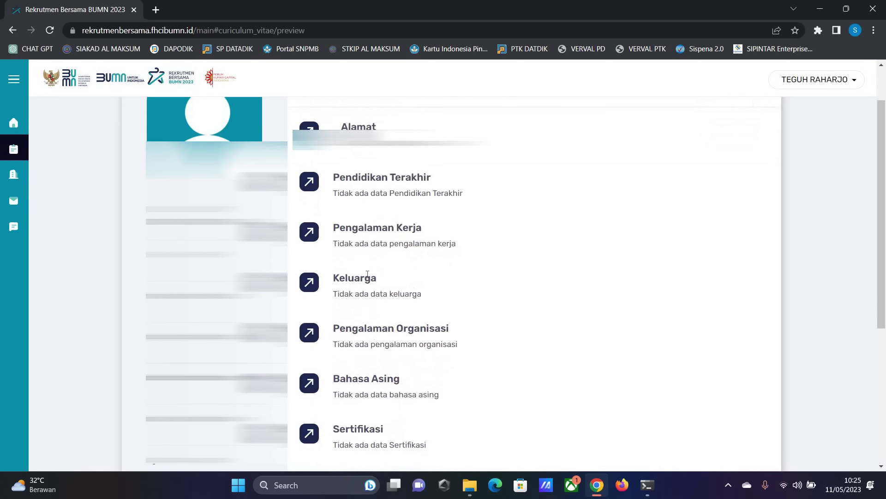
scroll(396, 164, "down", 3)
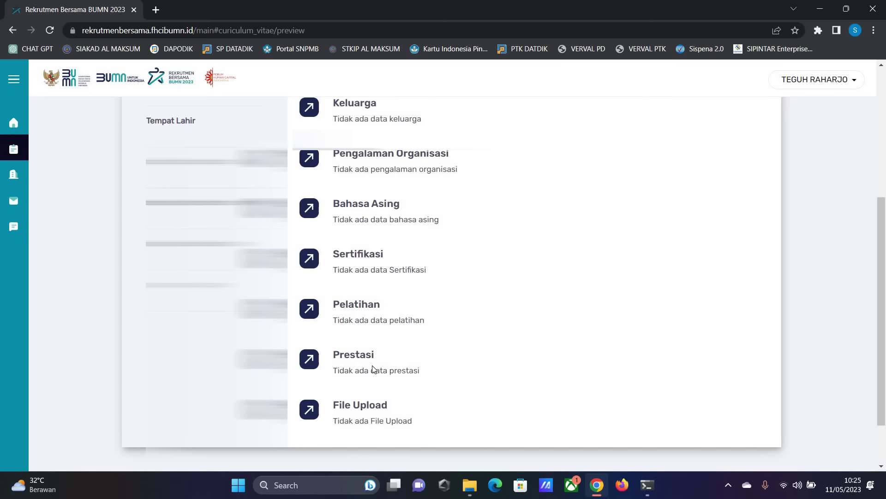
scroll(374, 372, "down", 2)
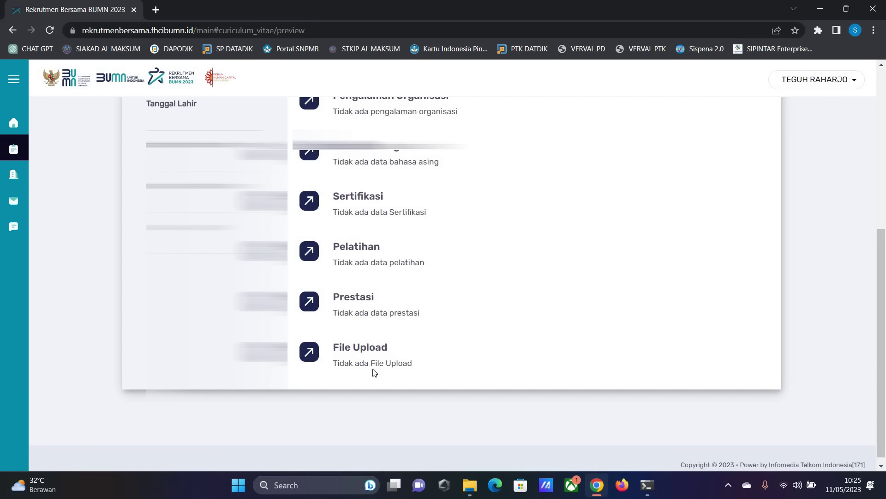
scroll(437, 280, "up", 1)
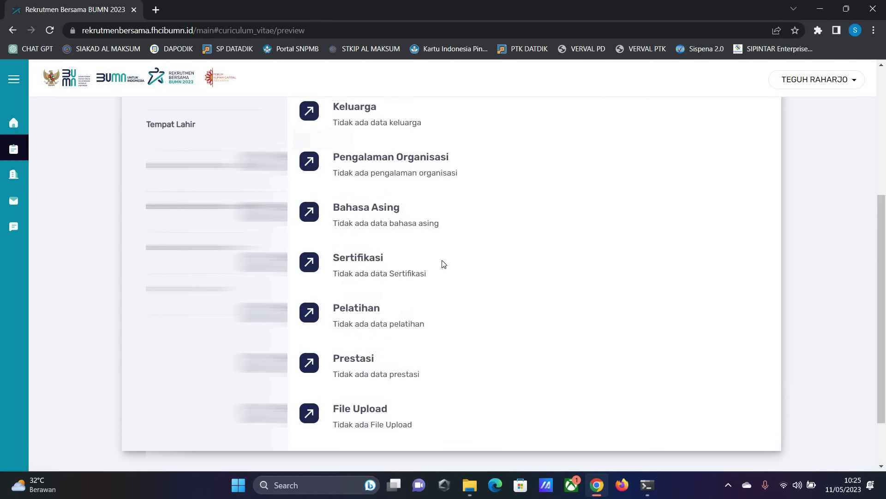
scroll(441, 258, "up", 3)
scroll(369, 168, "up", 1)
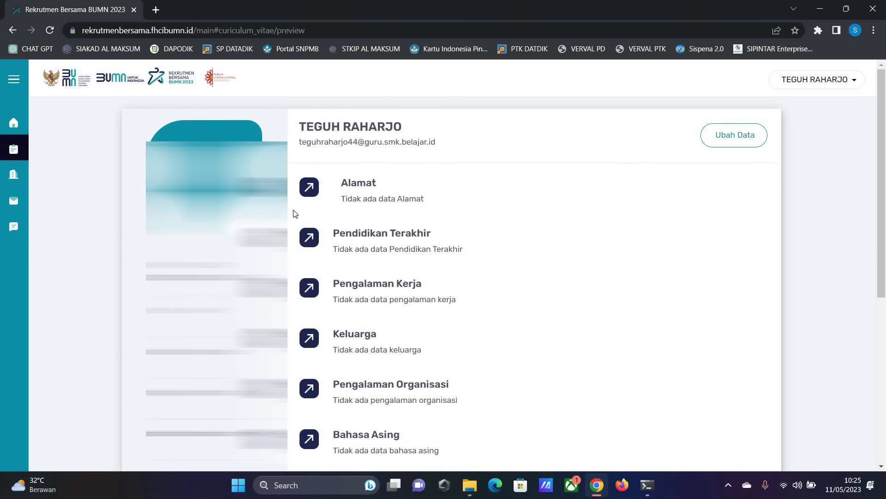
- Open the CV for editing and review the gender, religion and Media Sosial fields
left_click(731, 137)
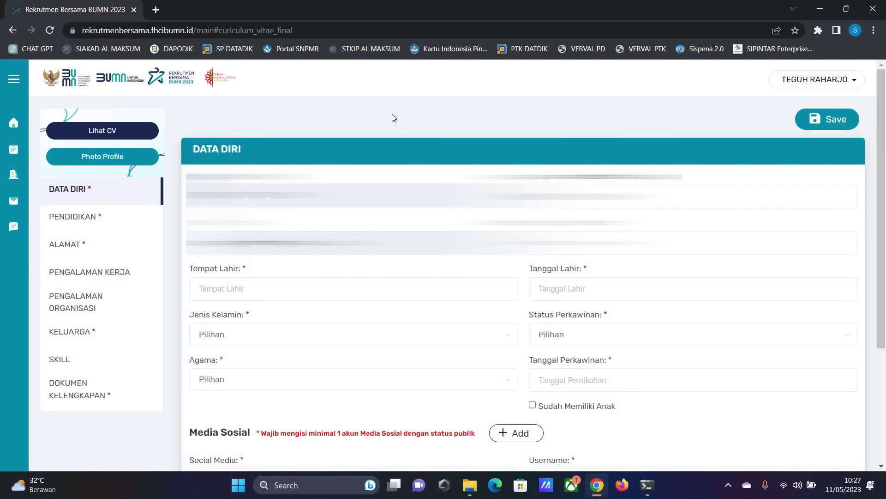
left_click(319, 242)
scroll(213, 169, "down", 3)
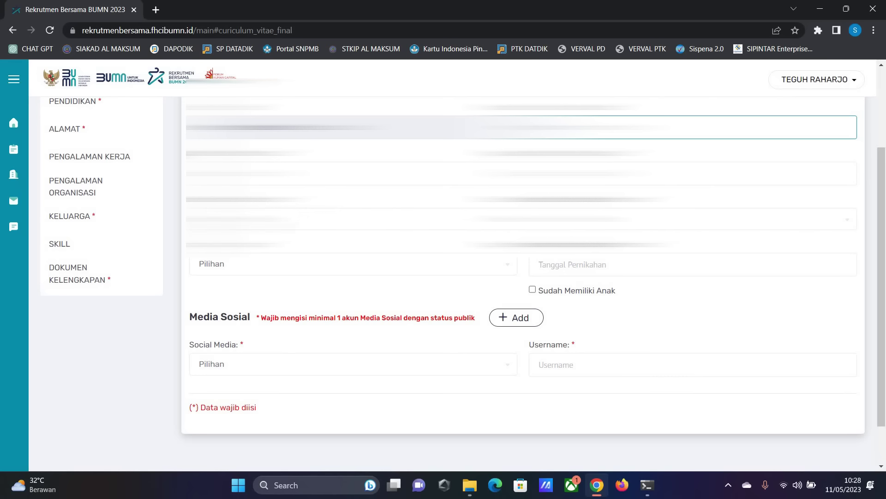
left_click(351, 219)
left_click(350, 281)
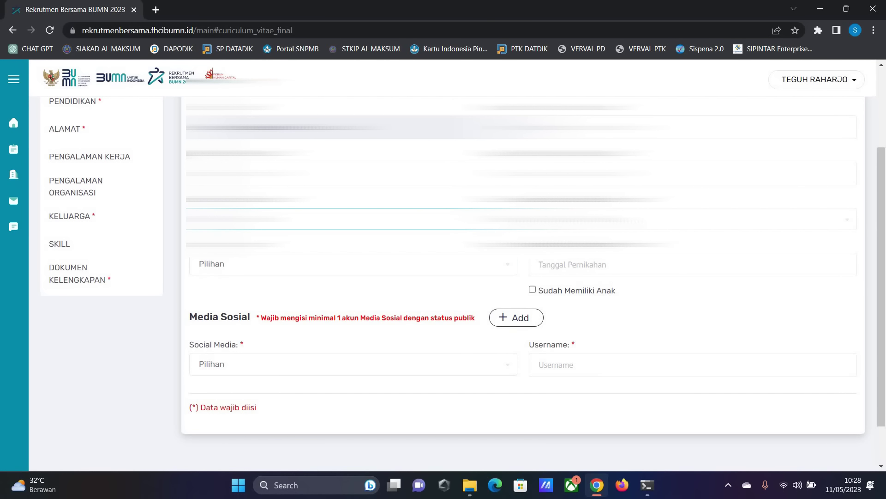
left_click(301, 270)
left_click(327, 268)
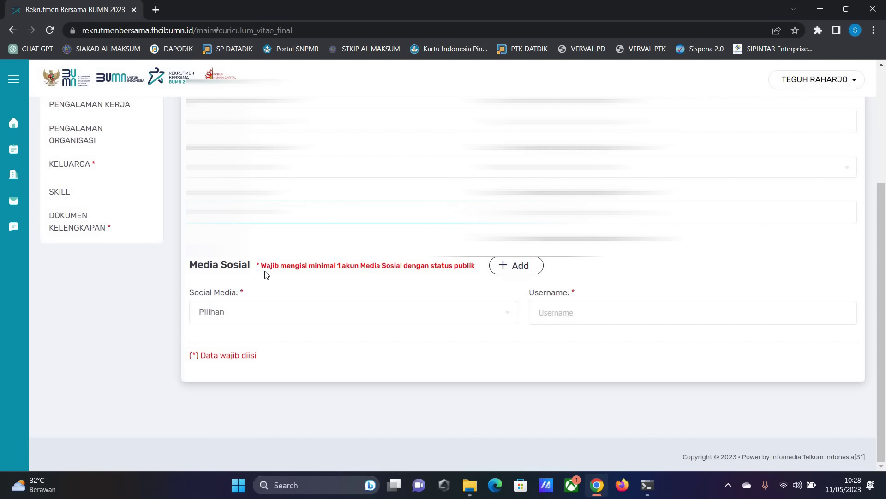
left_click(353, 264)
left_click_drag(267, 266, 475, 266)
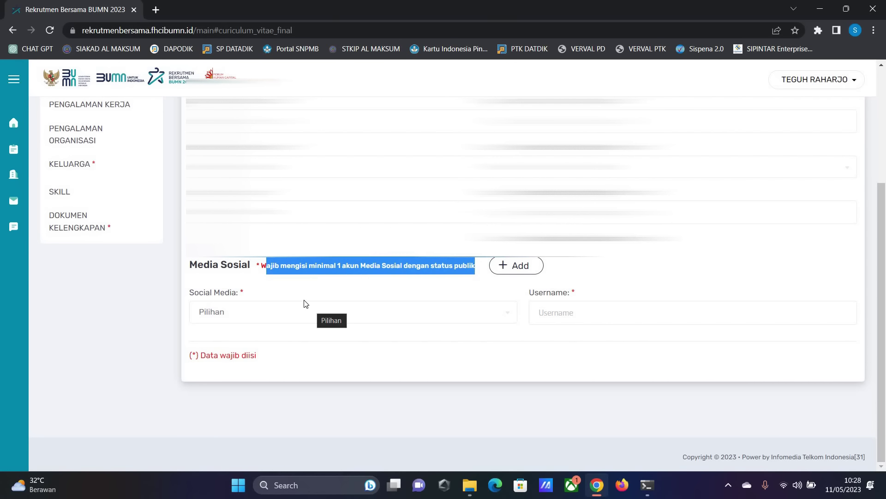
- Choose Facebook as the social media platform and begin entering the username
left_click(281, 313)
key("Escape")
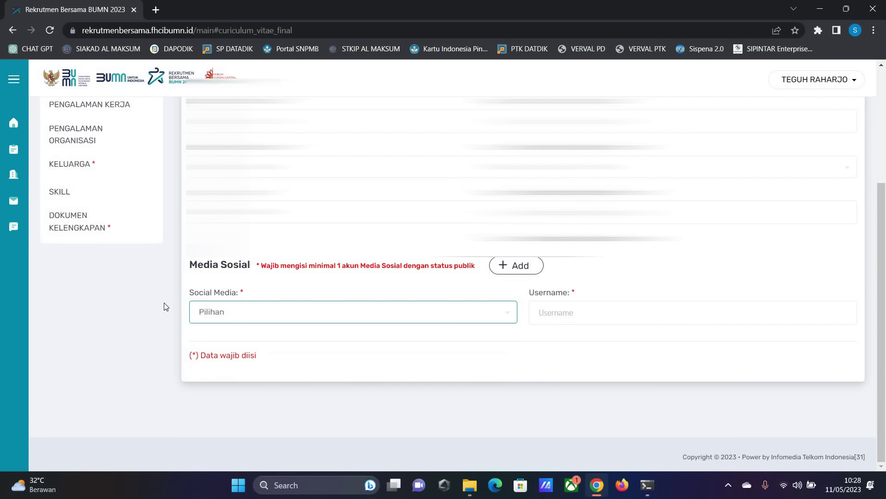
left_click(259, 311)
left_click(223, 375)
left_click(558, 318)
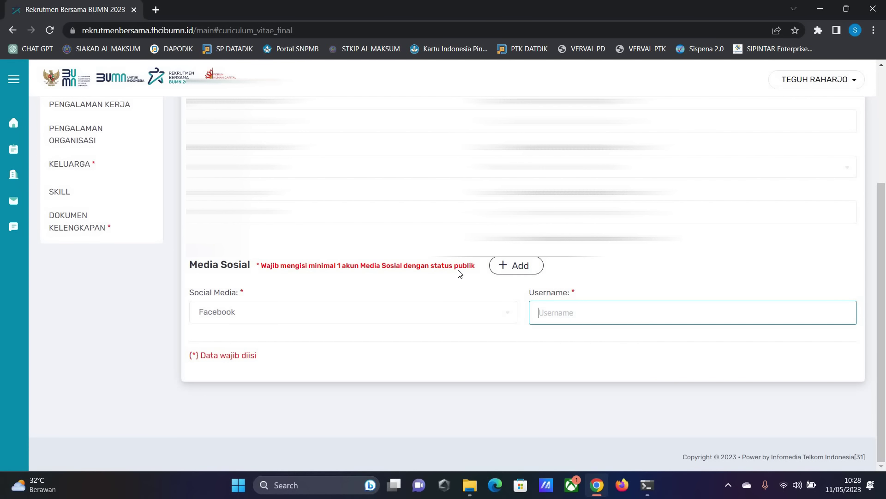
- Try saving the personal data and open the PTK Aktif Dapodik page in a background tab
scroll(472, 257, "up", 4)
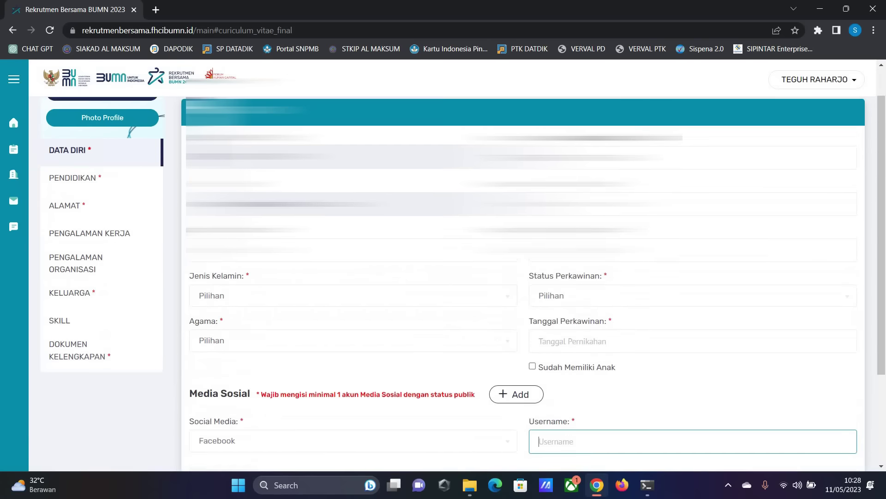
scroll(386, 265, "down", 3)
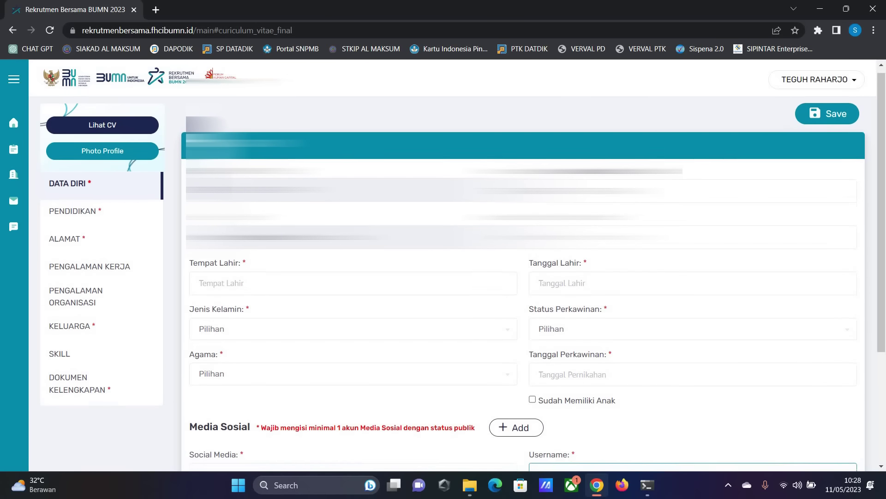
scroll(386, 266, "up", 3)
scroll(385, 266, "down", 4)
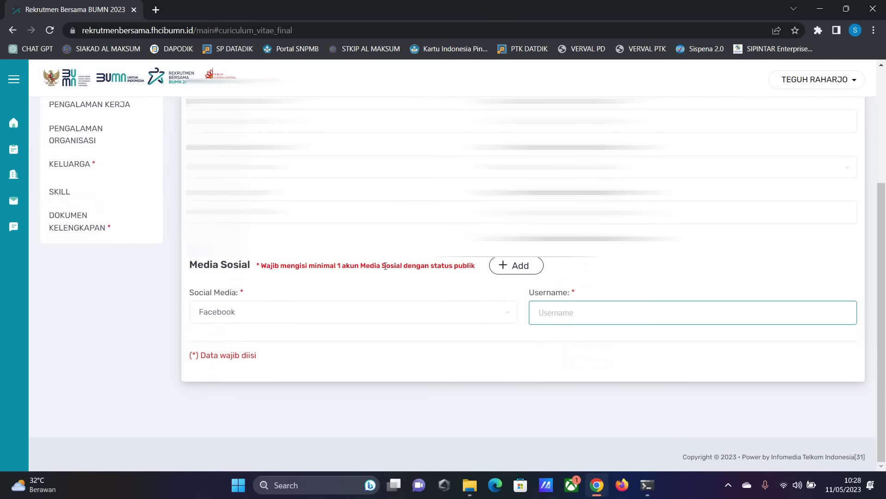
scroll(815, 134, "up", 3)
left_click(815, 134)
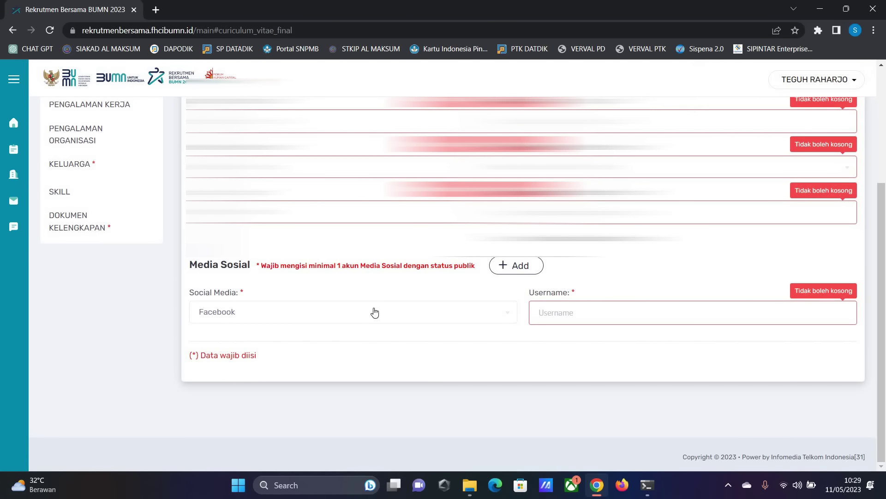
scroll(374, 313, "up", 4)
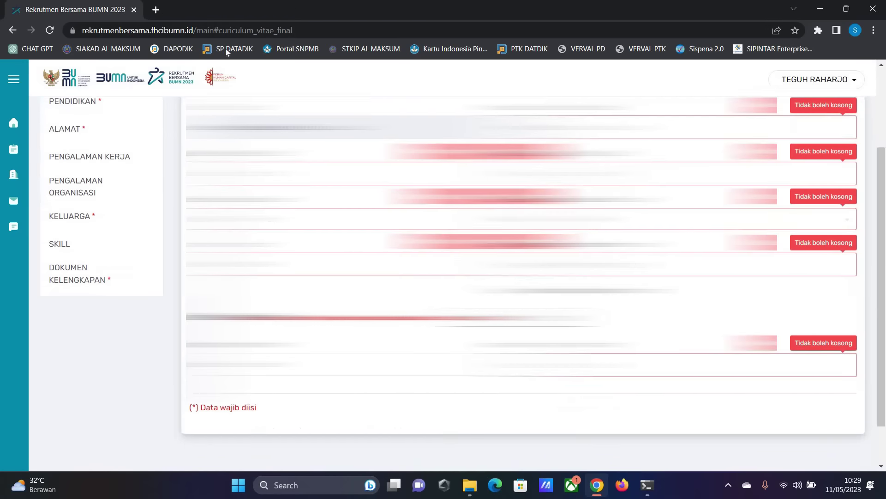
middle_click(225, 49)
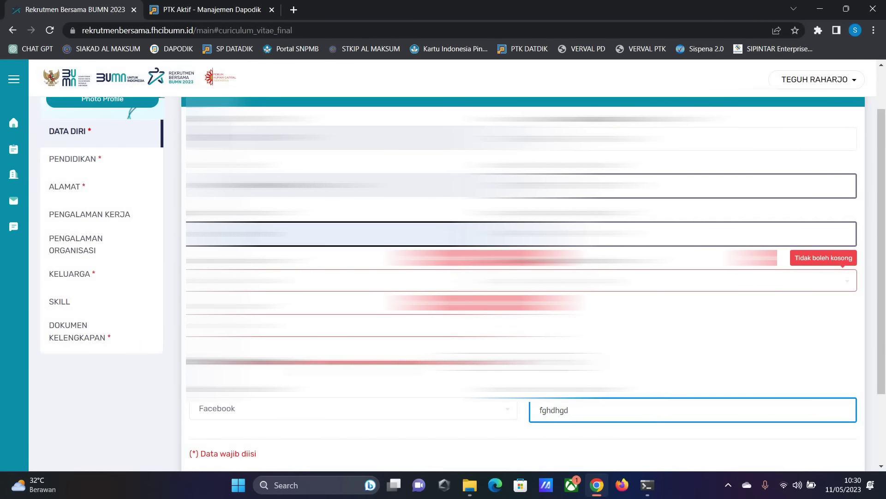
scroll(830, 116, "up", 1)
- Save the personal data and start an SMA/SMK entry for Madrasah Aliyah Miftahul Ulum, Medan
left_click(827, 119)
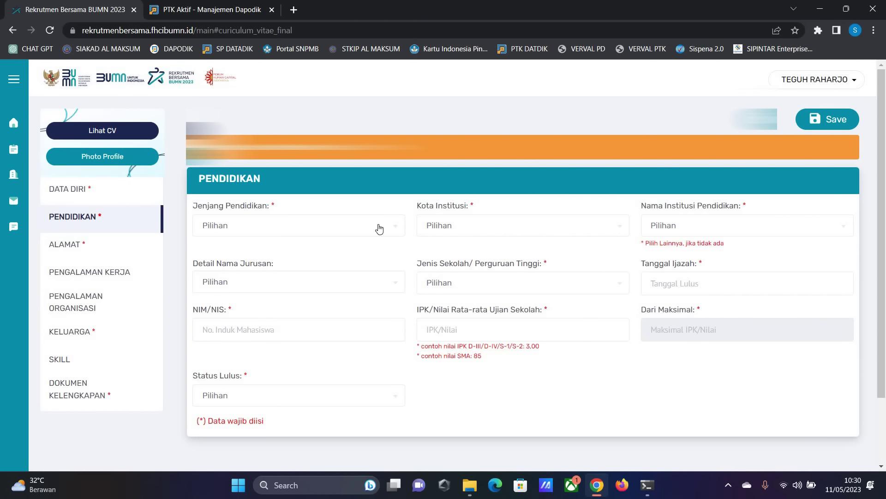
left_click(276, 233)
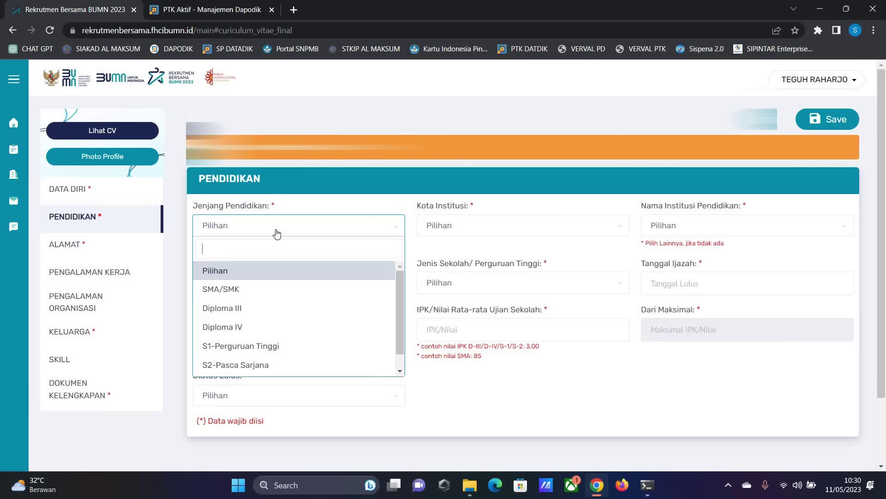
left_click(457, 226)
left_click(458, 233)
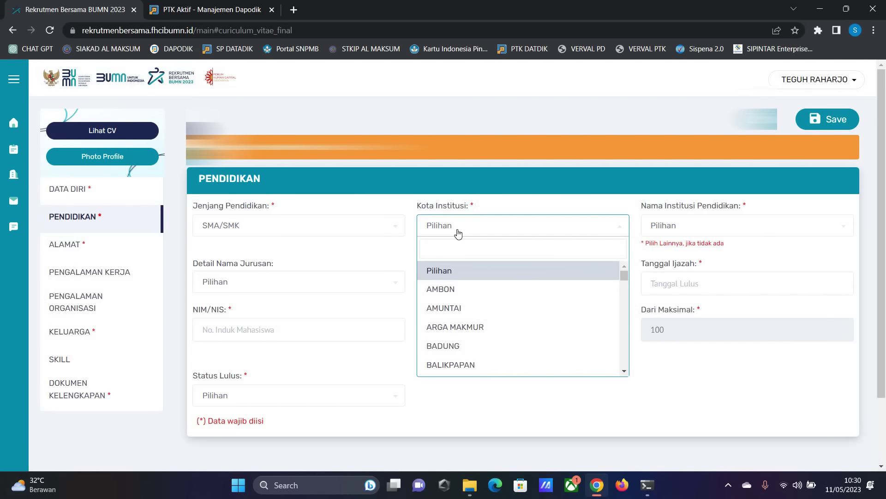
type("medan")
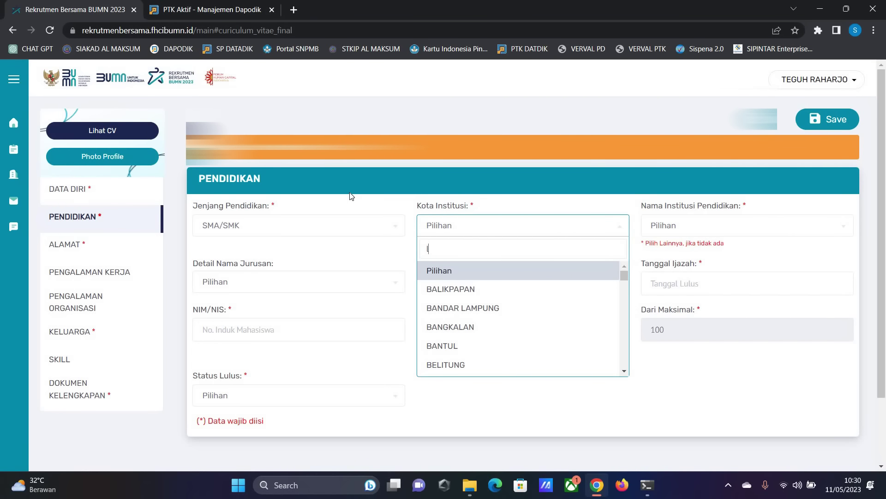
key("Return")
key("Tab")
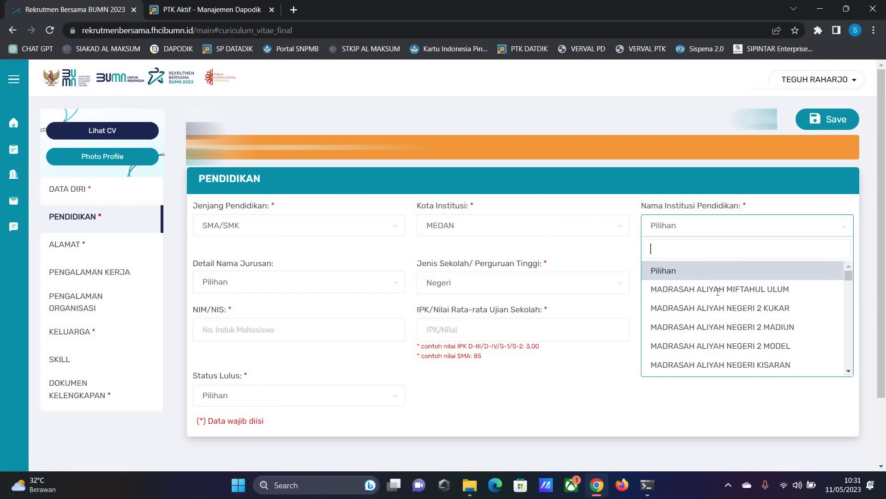
key("Down")
key("Return")
- Set major Administrasi Bisnis, school type Swasta and graduation date 09-01-2023
key("Tab")
key("Down")
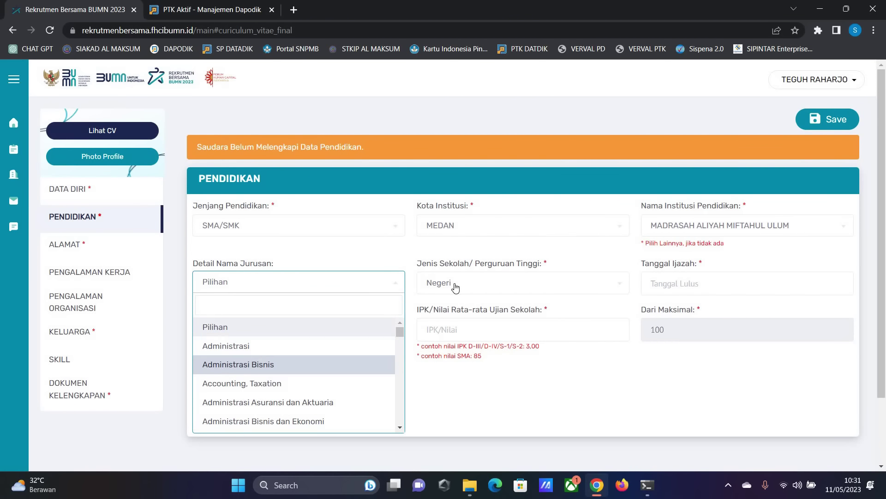
key("Return")
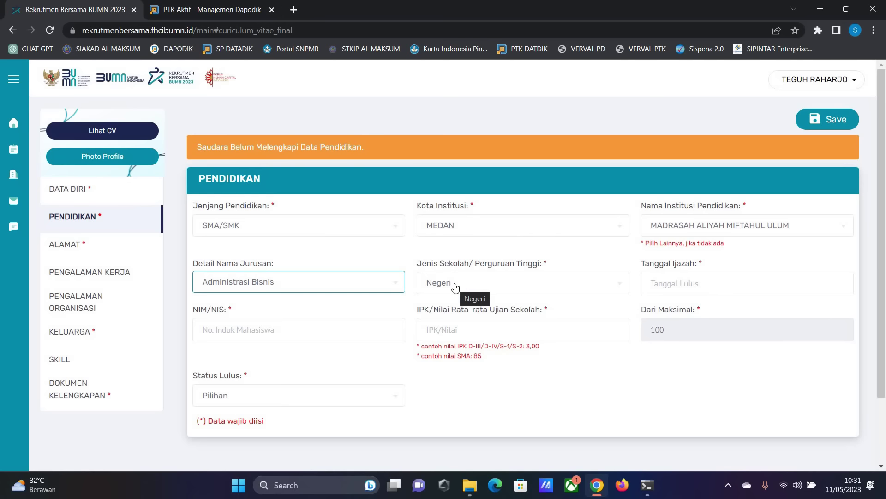
key("Tab")
key("Down")
key("Return")
left_click(671, 282)
left_click(668, 334)
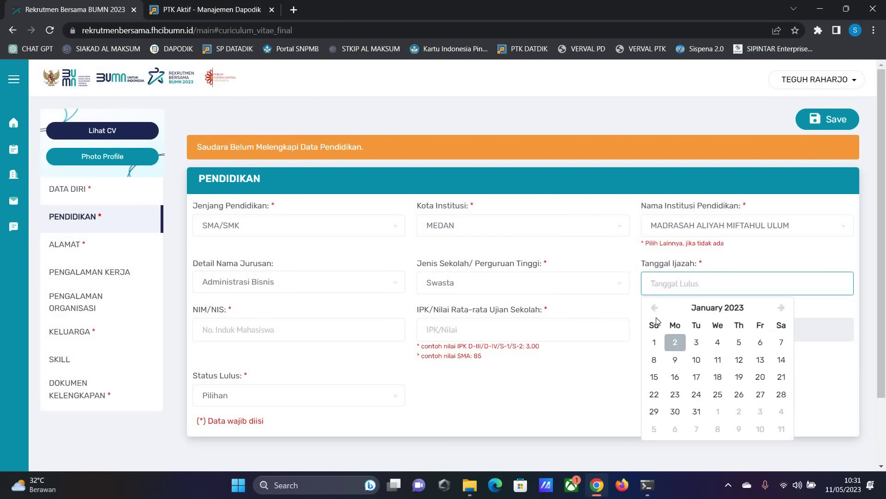
left_click(675, 342)
left_click(675, 360)
left_click(240, 332)
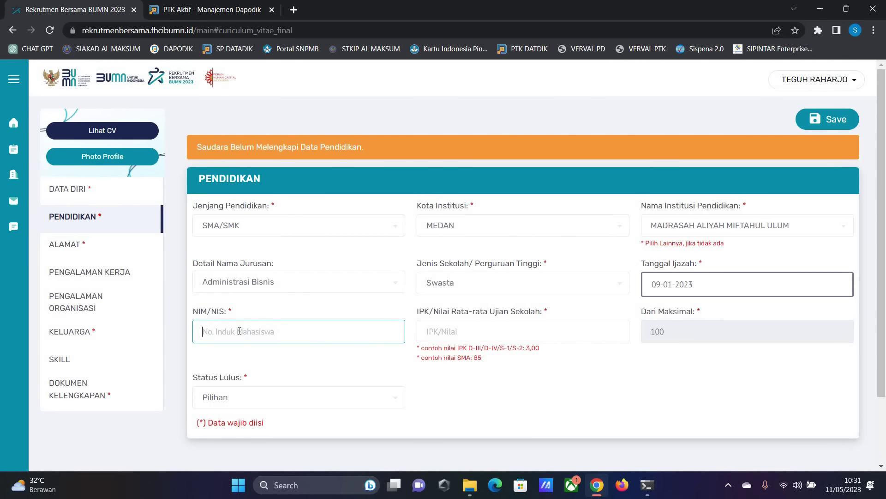
- Enter NIM/NIS 3324324 and IPK 4, mark status Lulus, and save the education entry
type("3324324")
left_click(460, 331)
type("4")
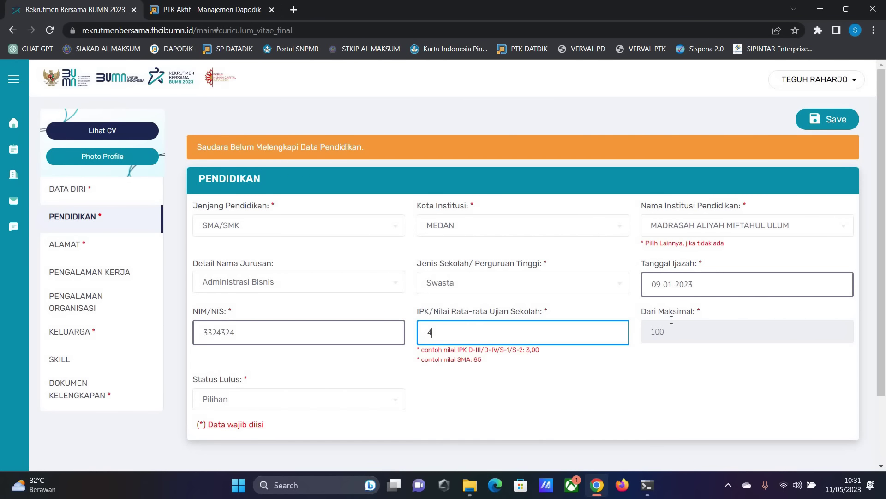
key("BackSpace")
type("4")
left_click(227, 407)
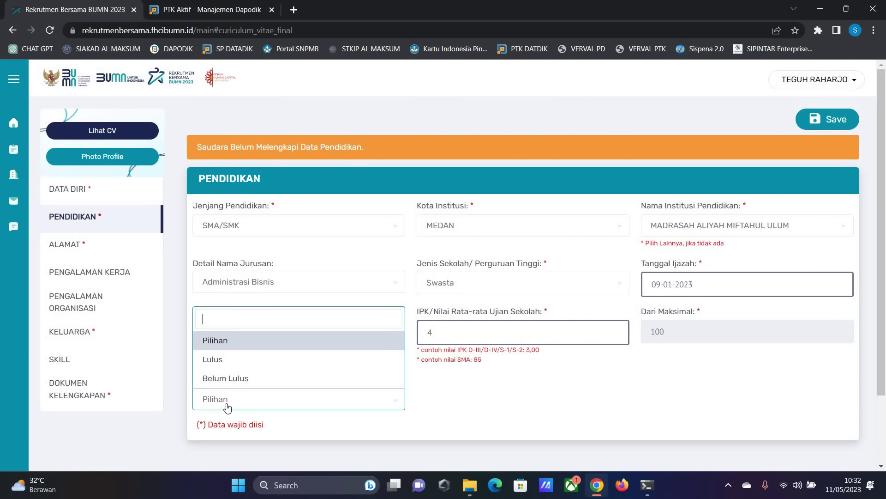
left_click(212, 359)
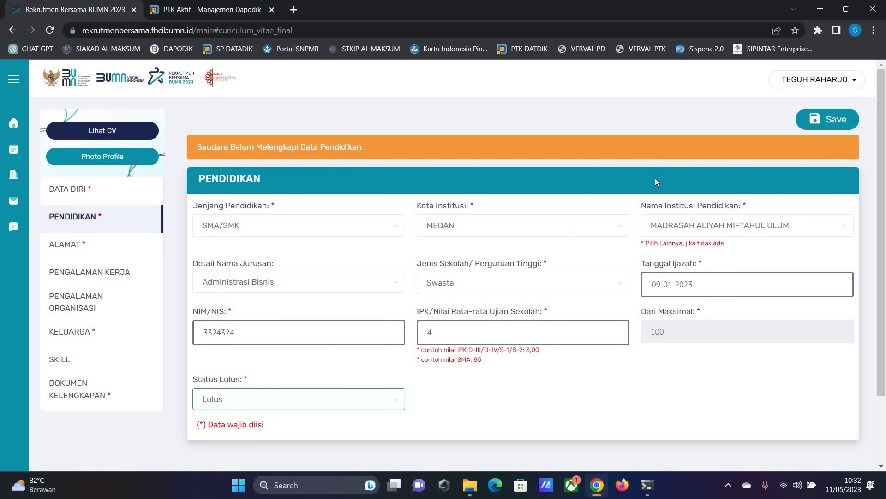
left_click(848, 122)
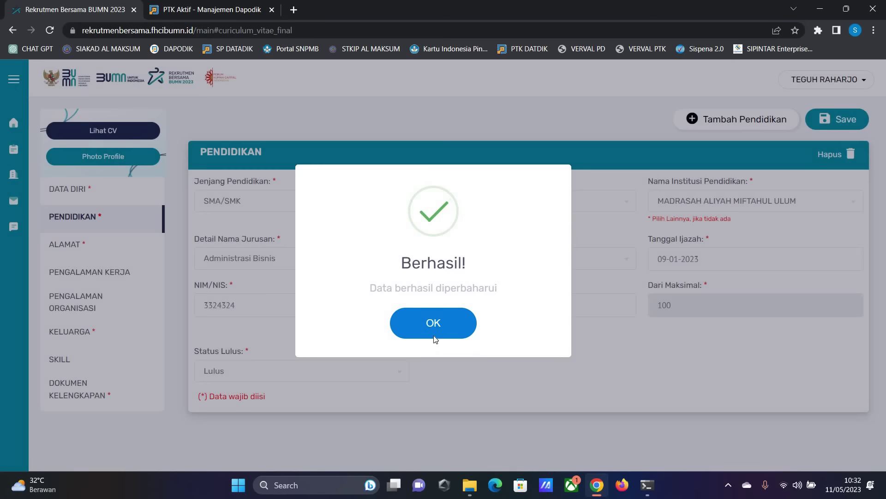
left_click(425, 336)
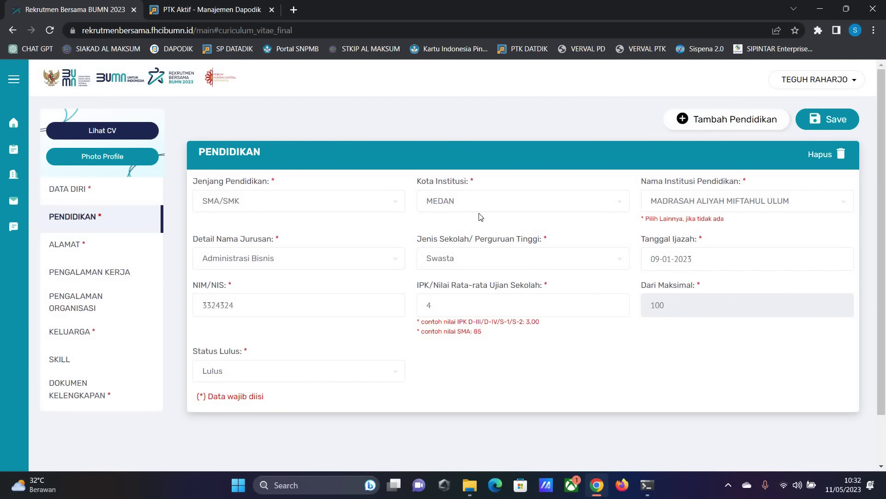
left_click(69, 242)
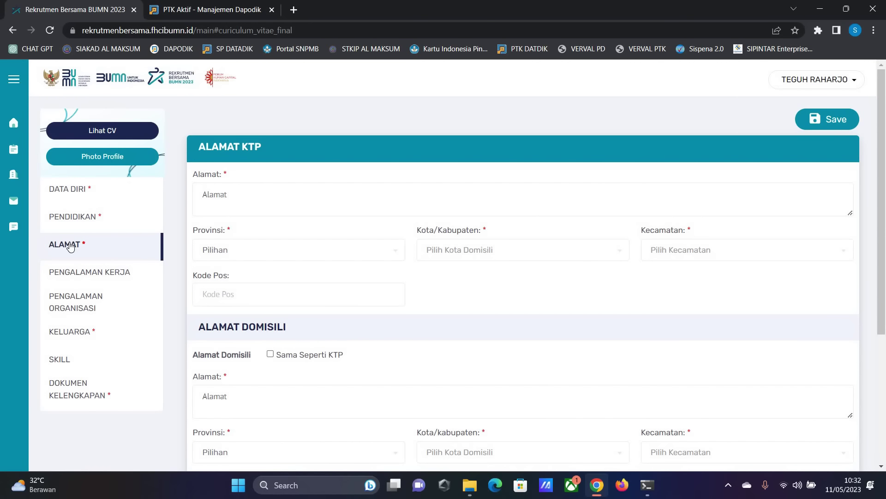
- Fill the KTP address with street, province, regency, district and postal code
left_click(273, 193)
type("gfgh")
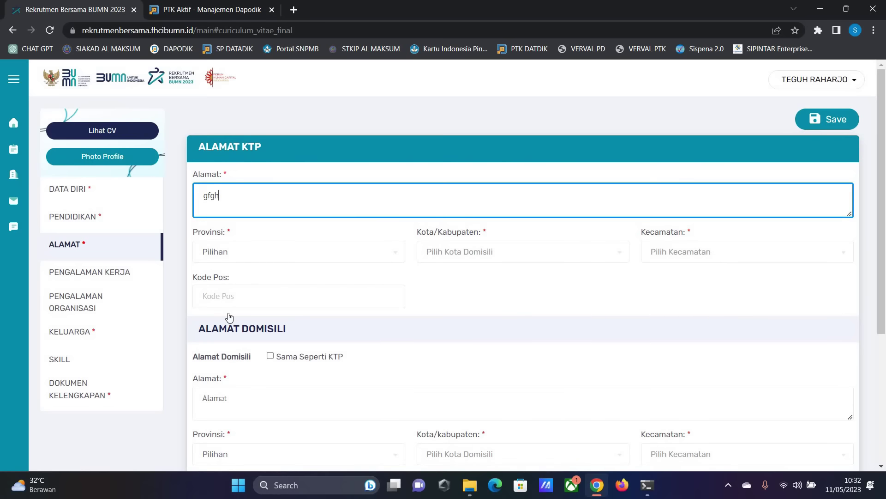
type("gf")
key("Tab")
key("Down")
key("Return")
key("Tab")
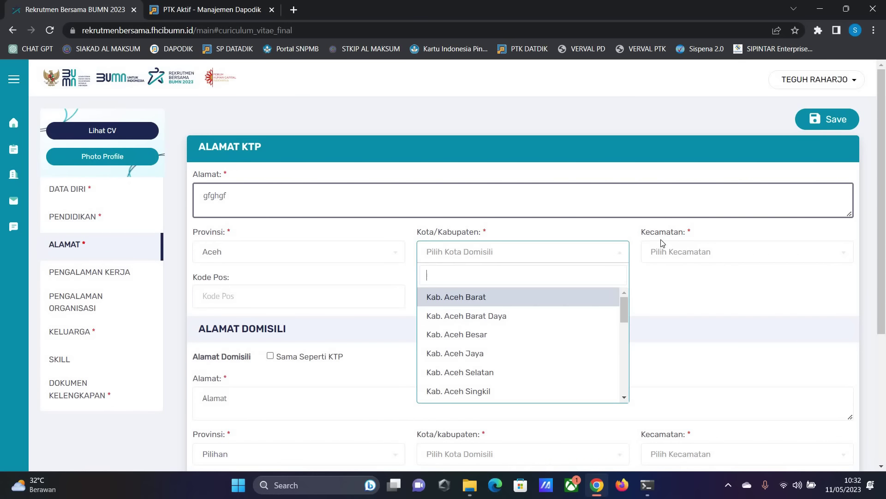
key("Return")
key("Tab")
key("Down")
key("Return")
key("Tab")
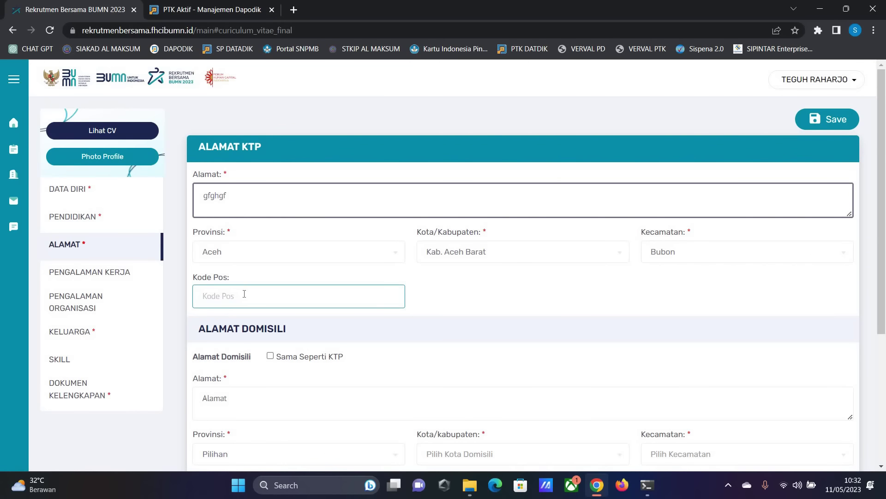
type("23456")
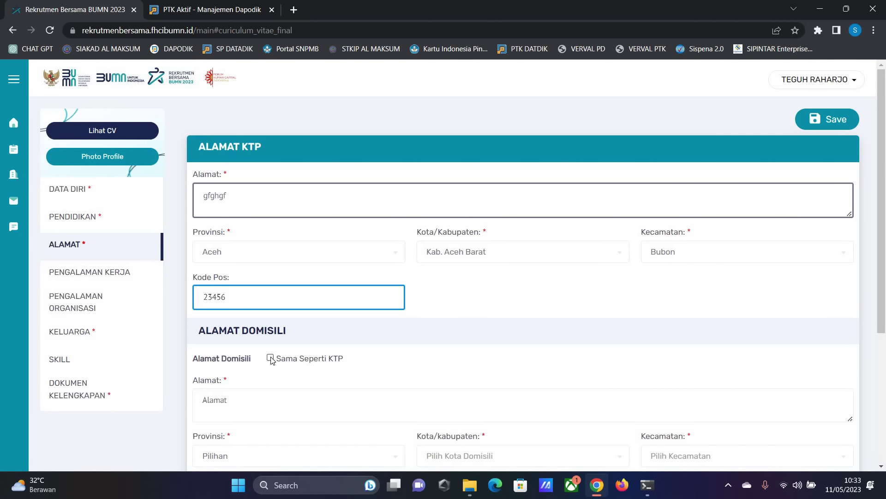
- Make the domicile address the same as the KTP address and confirm the save
left_click(327, 359)
scroll(323, 359, "down", 5)
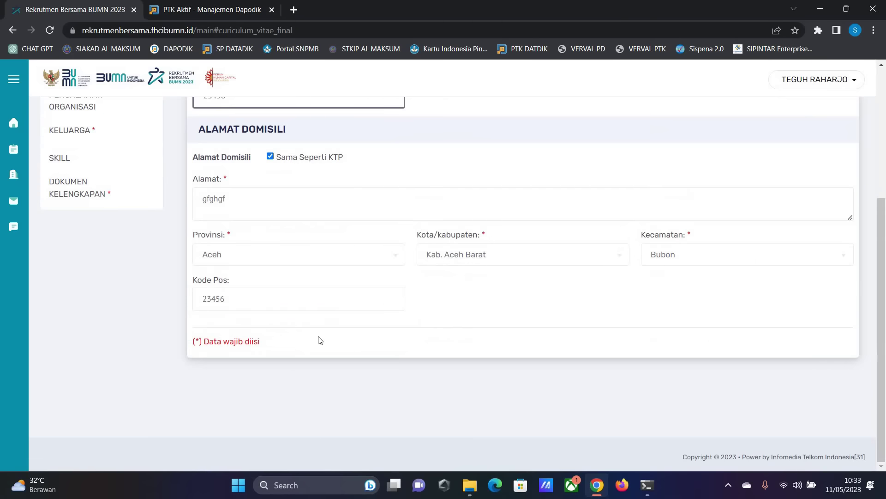
scroll(804, 181, "up", 5)
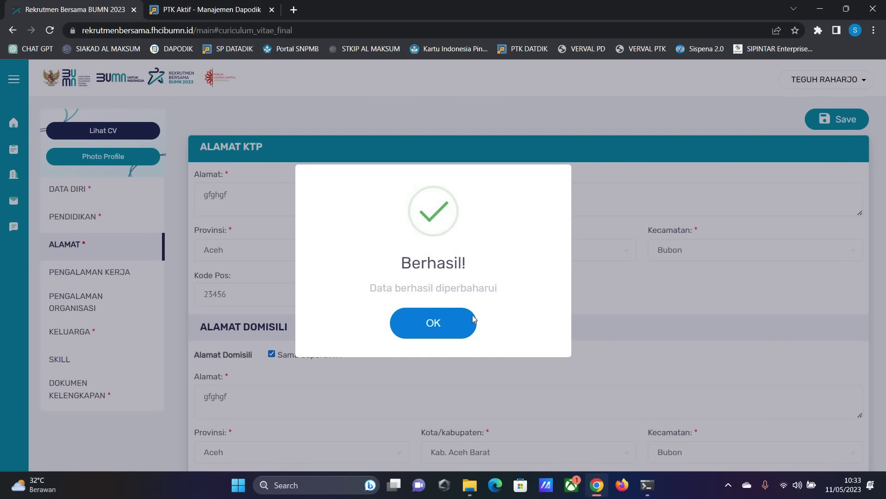
left_click(407, 318)
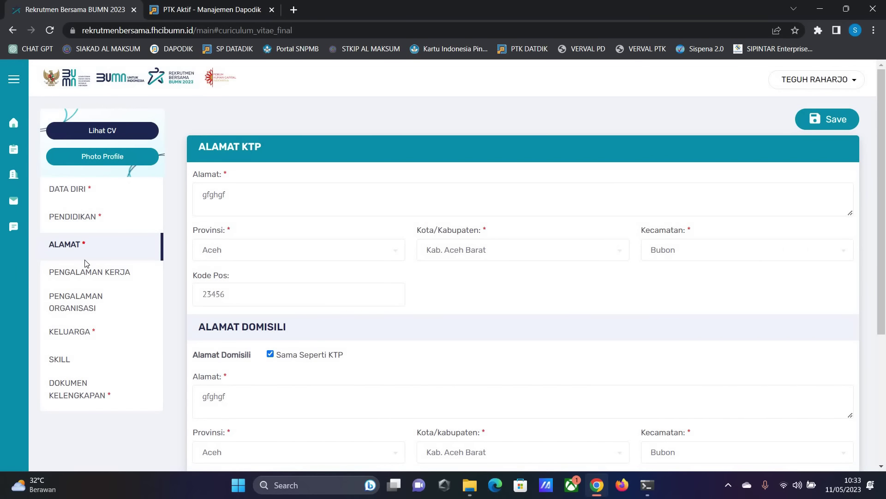
left_click(124, 277)
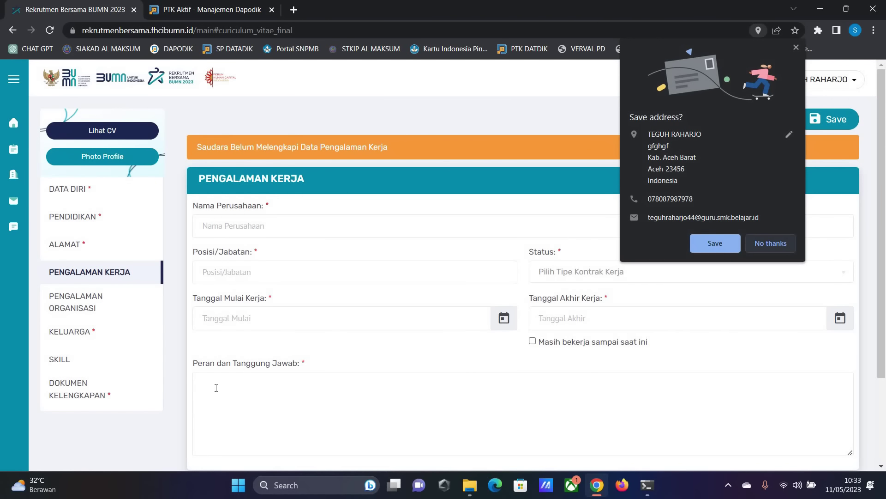
- Enter company name indomaret and position admin in the work experience form
left_click(216, 387)
left_click(106, 283)
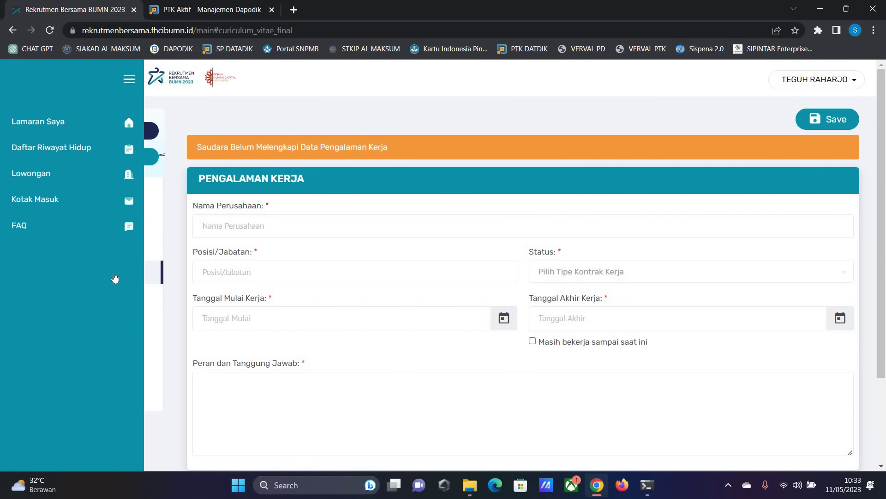
left_click(337, 224)
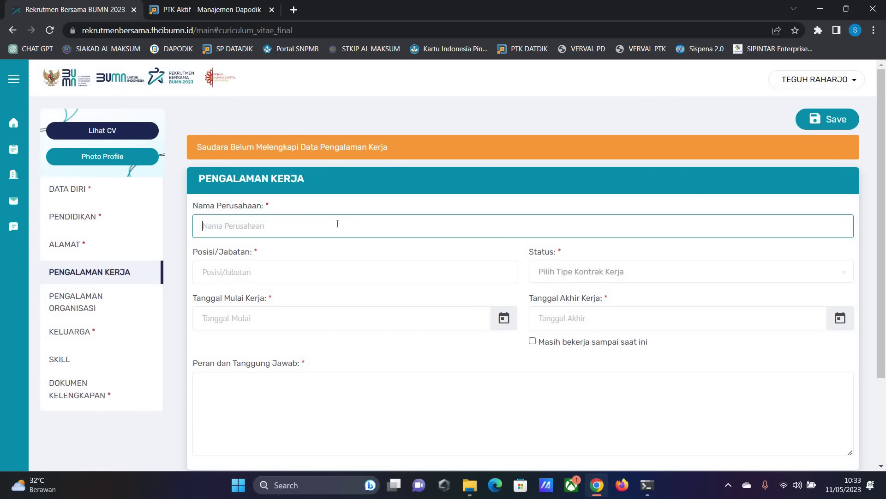
type("inmared")
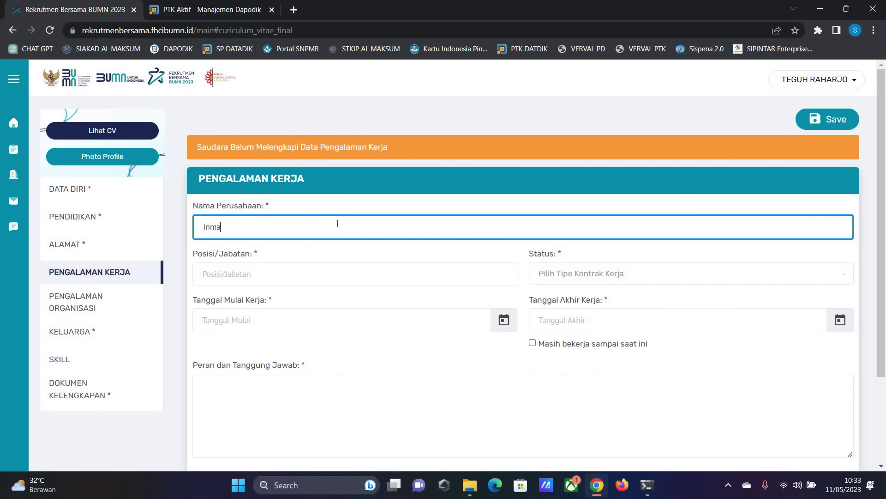
key("BackSpace")
key("BackSpace")
key("BackSpace")
key("BackSpace")
key("BackSpace")
key("BackSpace")
key("BackSpace")
type("indomaret")
left_click(221, 278)
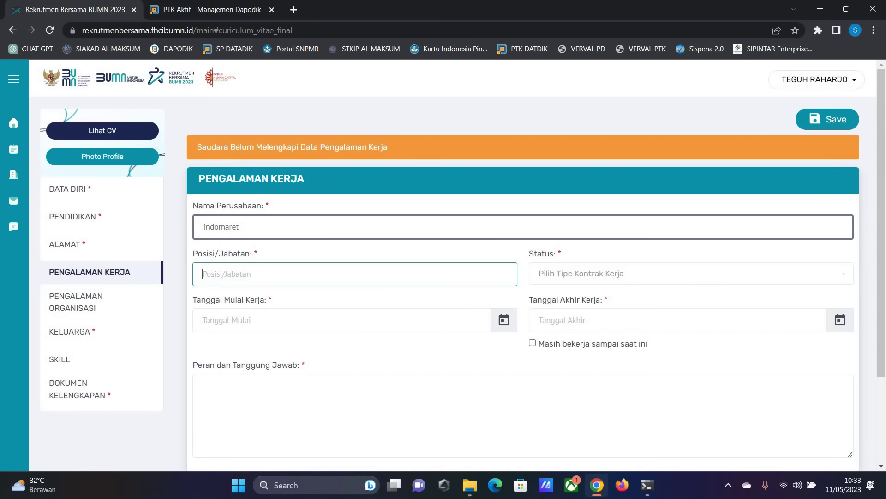
type("admin")
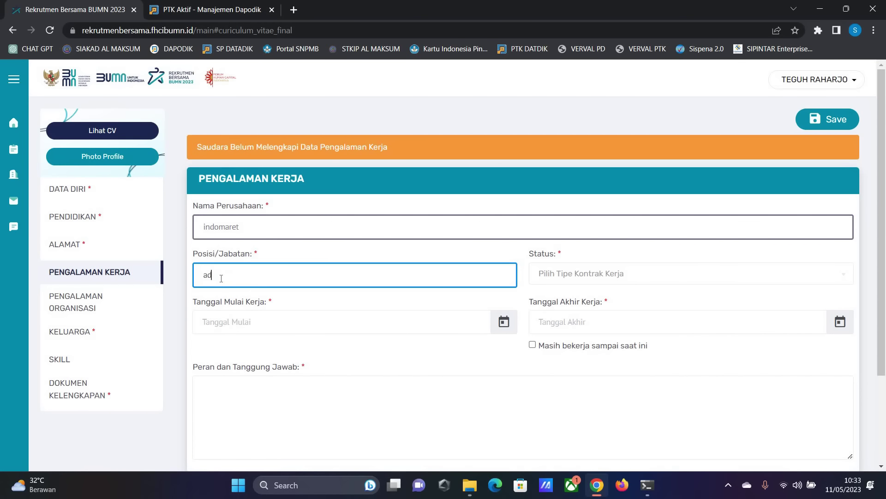
- Set status Pegawai Kontrak, start date 11-04-2020 and end date 11-05-203
left_click(587, 277)
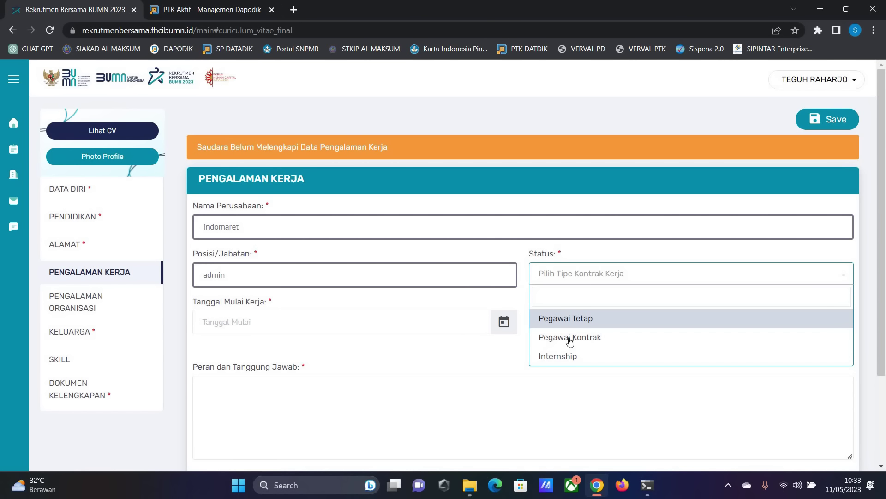
key("Return")
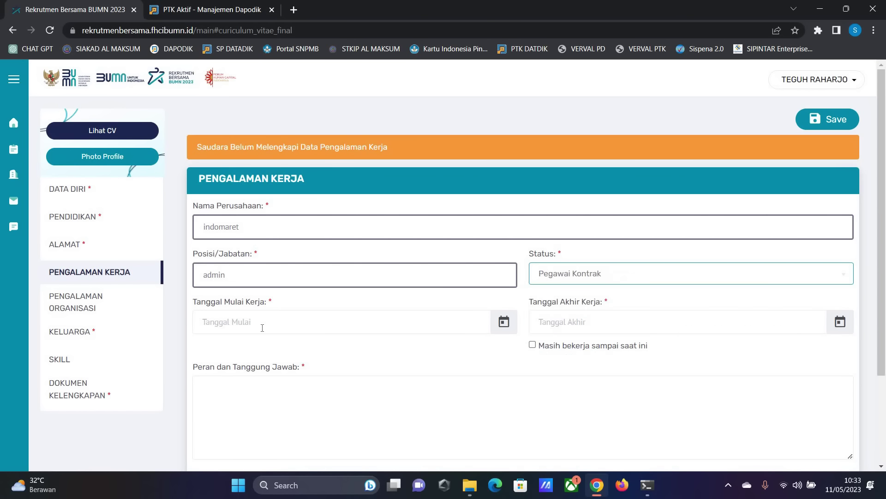
left_click(262, 328)
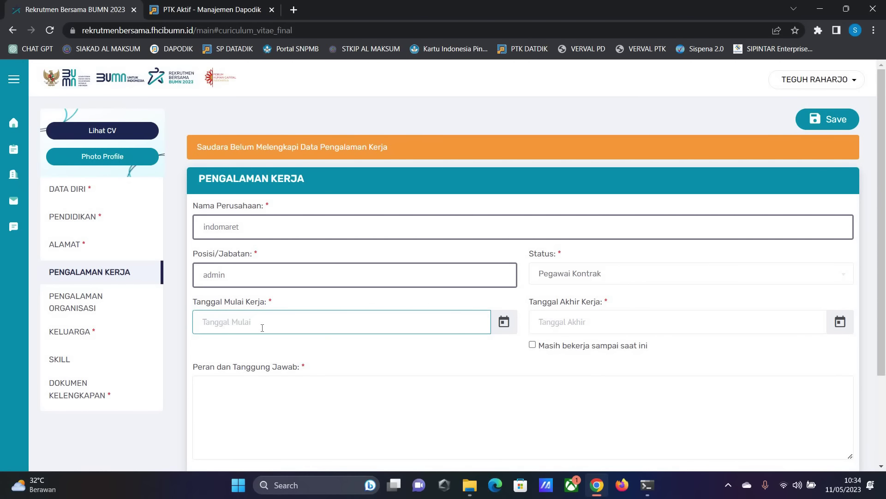
type("11")
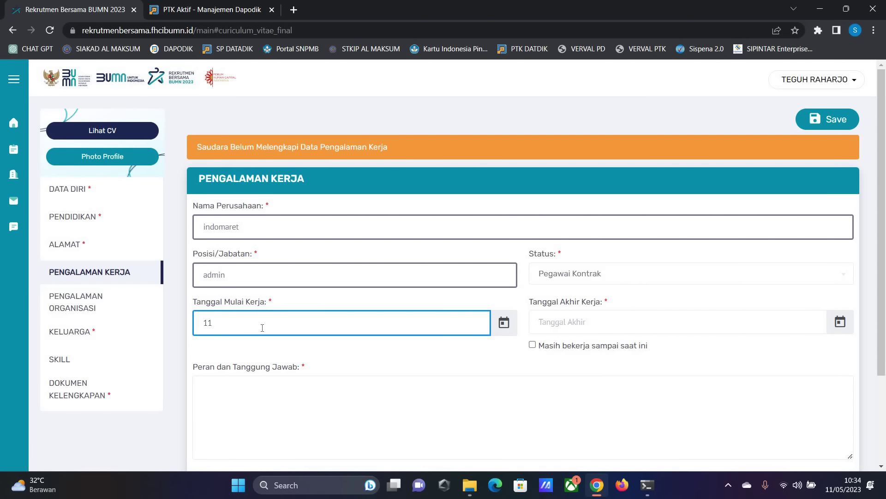
type("-04-2020")
left_click(576, 321)
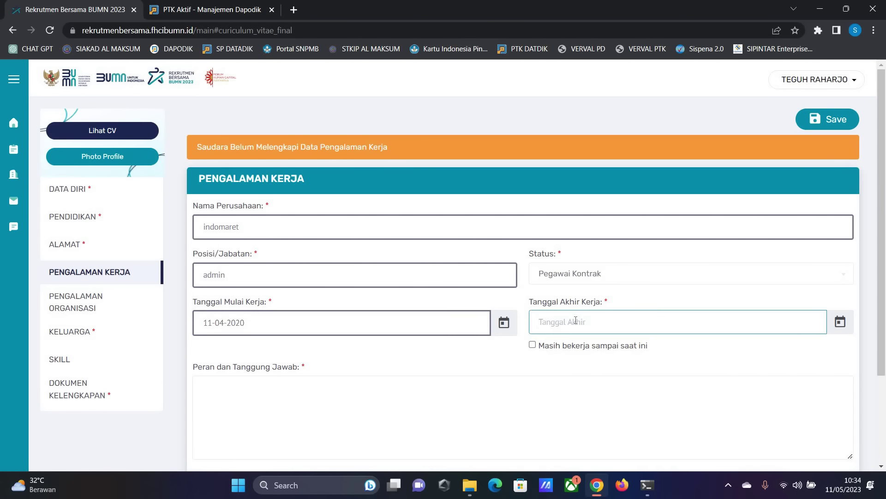
type("11-05-203")
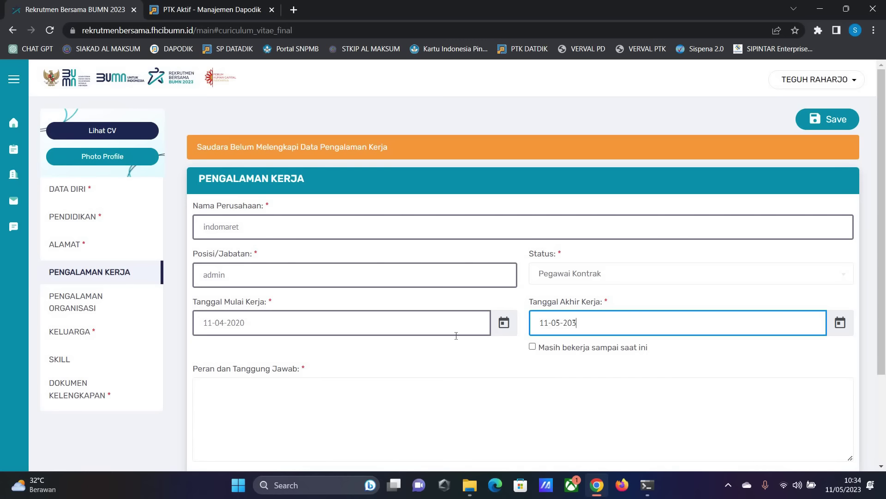
scroll(402, 351, "down", 1)
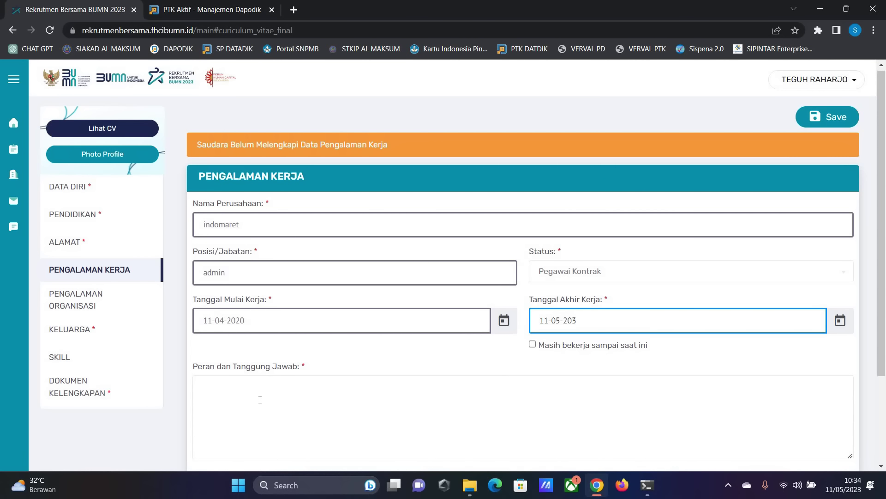
scroll(235, 299, "down", 3)
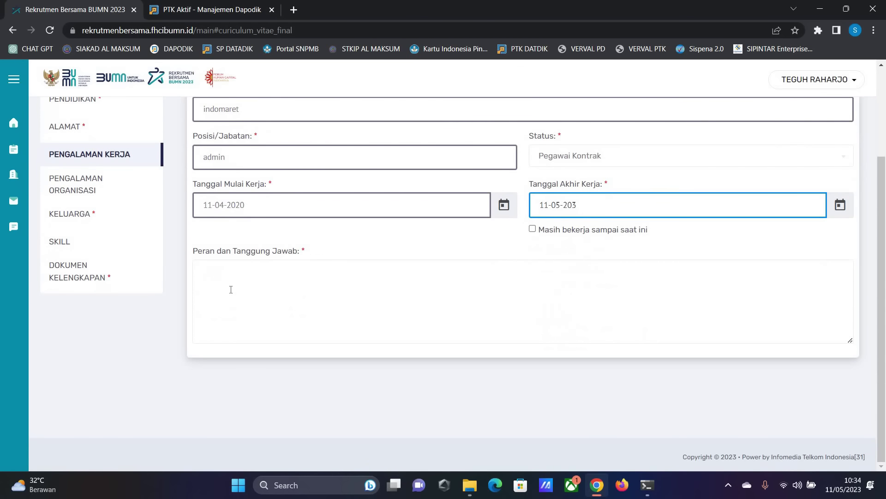
- Add 'askgfhhjdsafgjahsvf' as roles and responsibilities and save the work experience entry
left_click(231, 290)
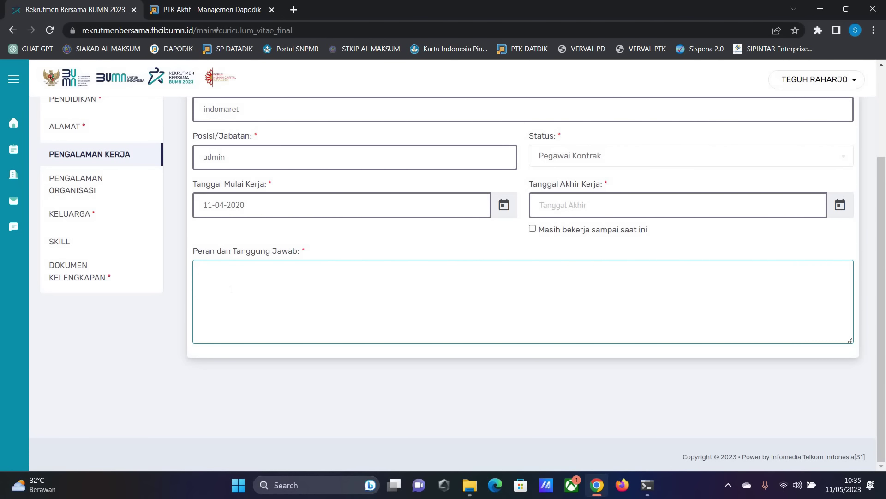
type("askgfhhjdsafgjahsvf")
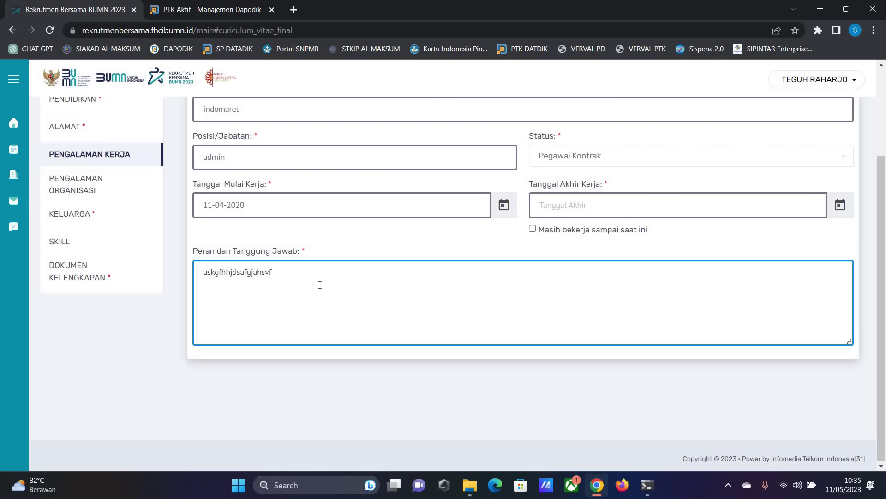
scroll(345, 275, "up", 3)
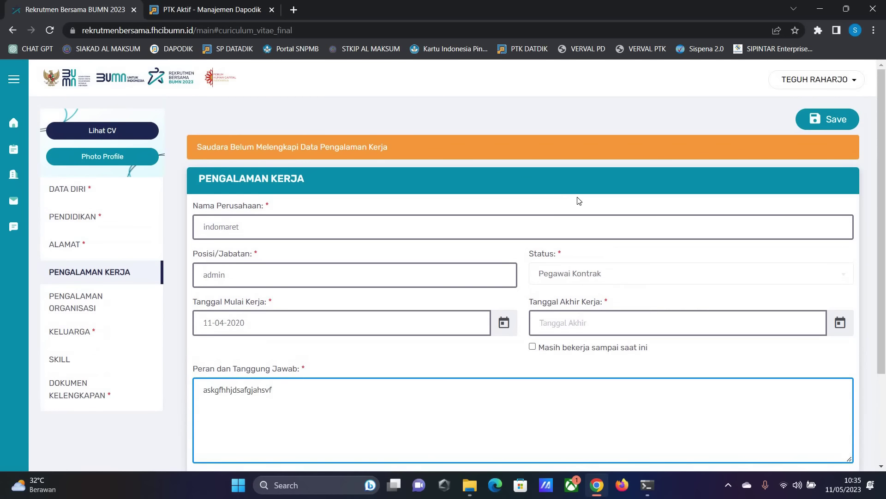
left_click(828, 123)
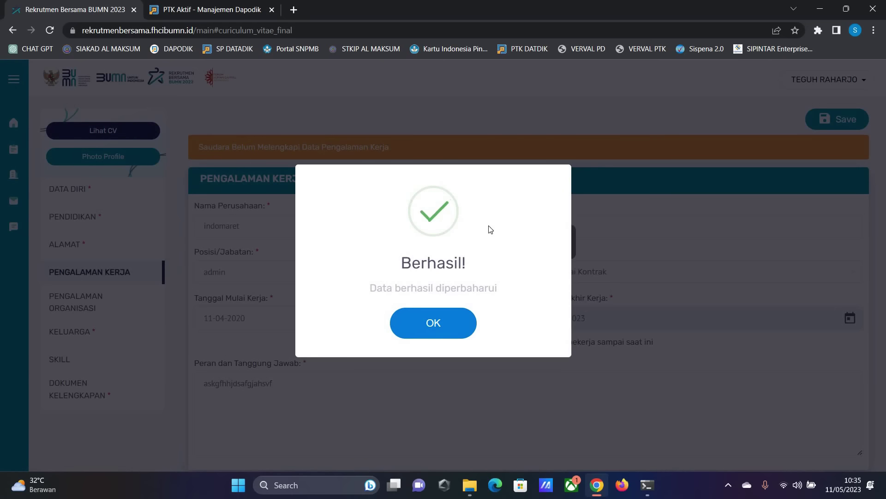
- Dismiss the Berhasil confirmation and go to the Pengalaman Organisasi section
left_click(416, 321)
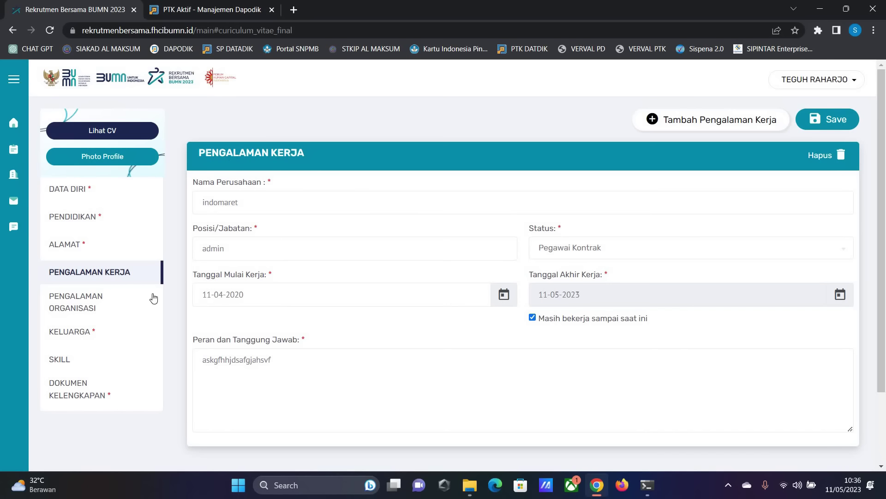
left_click(86, 304)
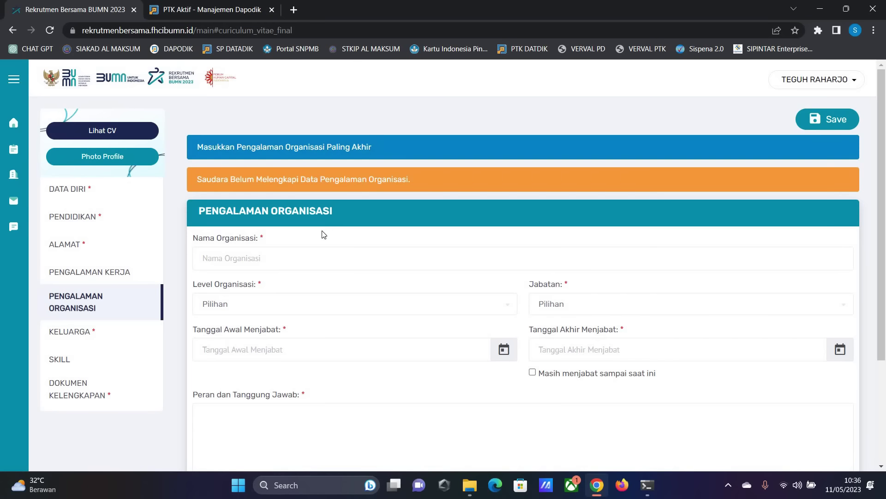
- Revisit the saved work experience section and scroll through it
left_click(99, 273)
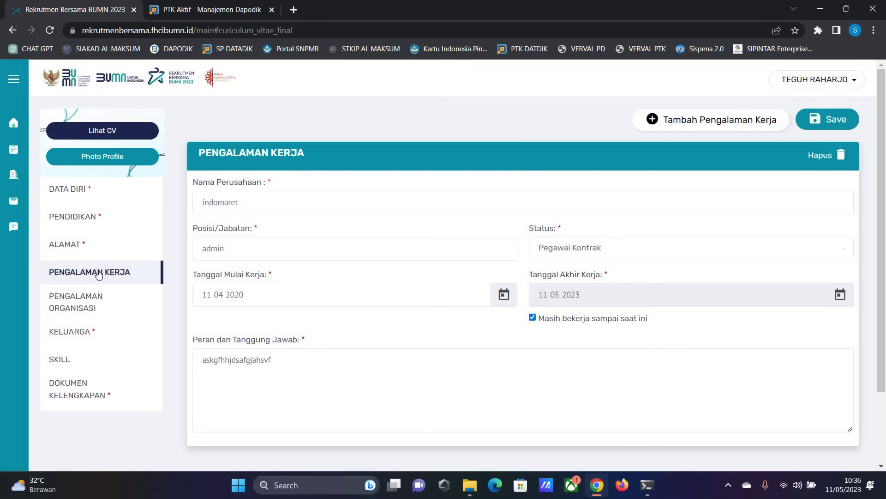
scroll(99, 274, "up", 5)
scroll(98, 273, "down", 5)
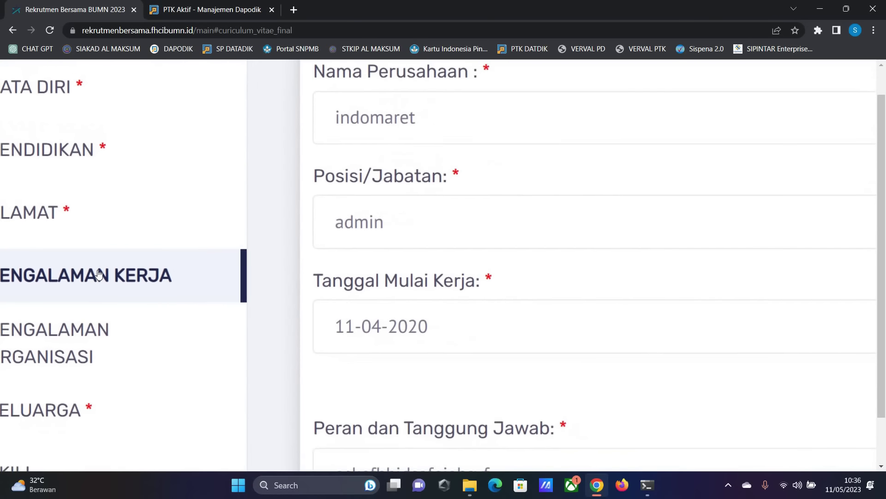
left_click(169, 362)
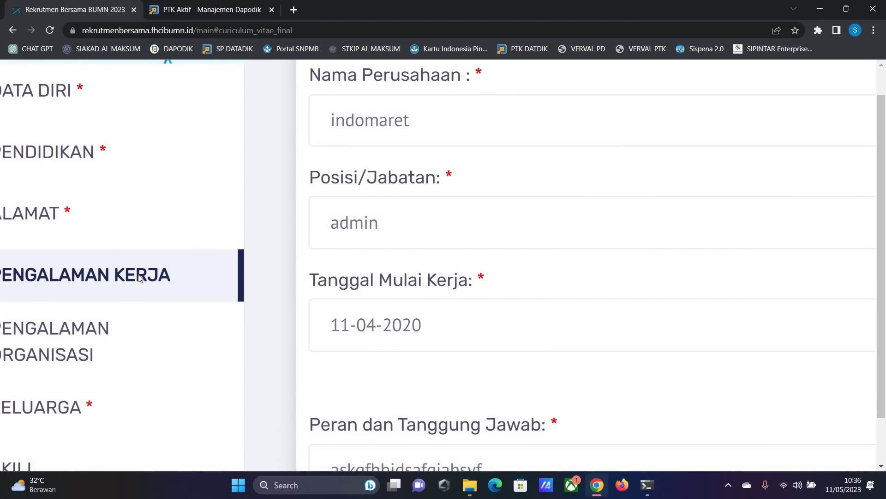
left_click(138, 277)
scroll(444, 445, "left", 3)
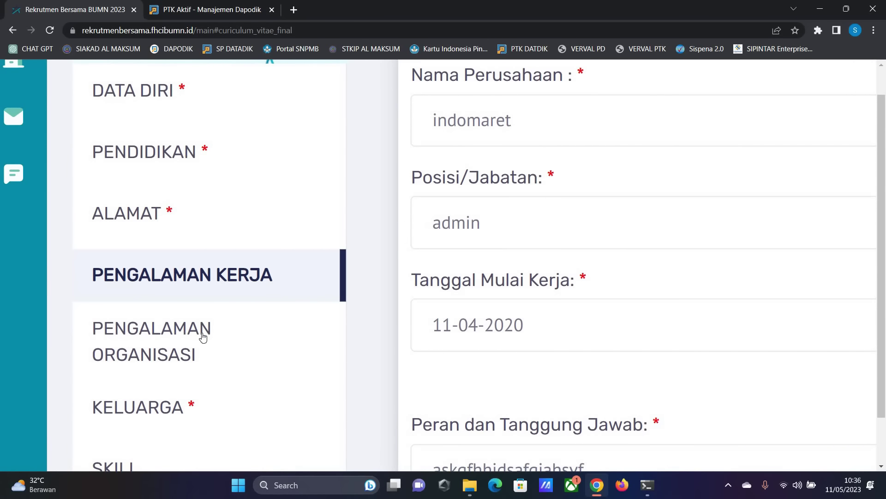
scroll(164, 230, "down", 3)
- Open Pengalaman Organisasi and scroll through the empty form
left_click(153, 226)
scroll(160, 281, "up", 4)
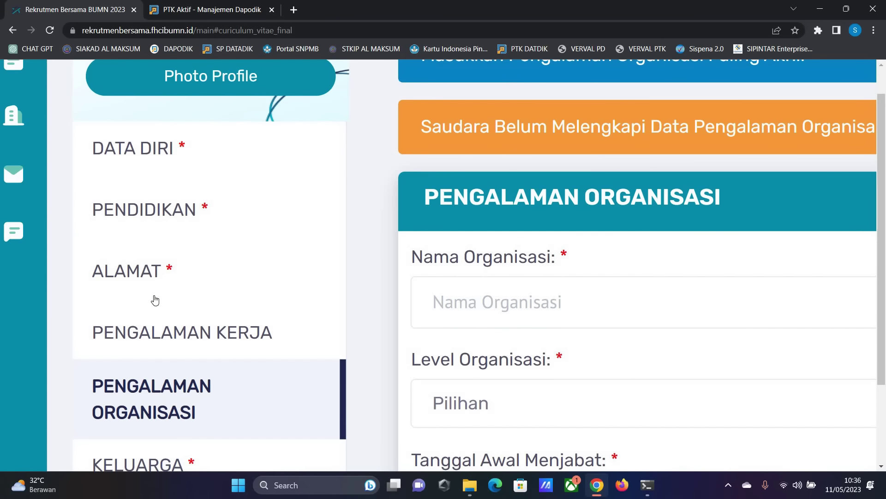
scroll(212, 297, "up", 1)
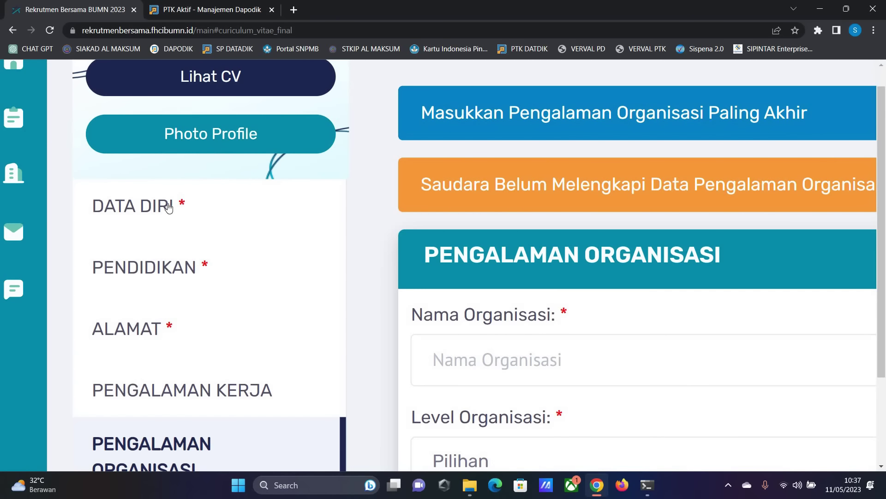
scroll(169, 208, "up", 5, "ctrl")
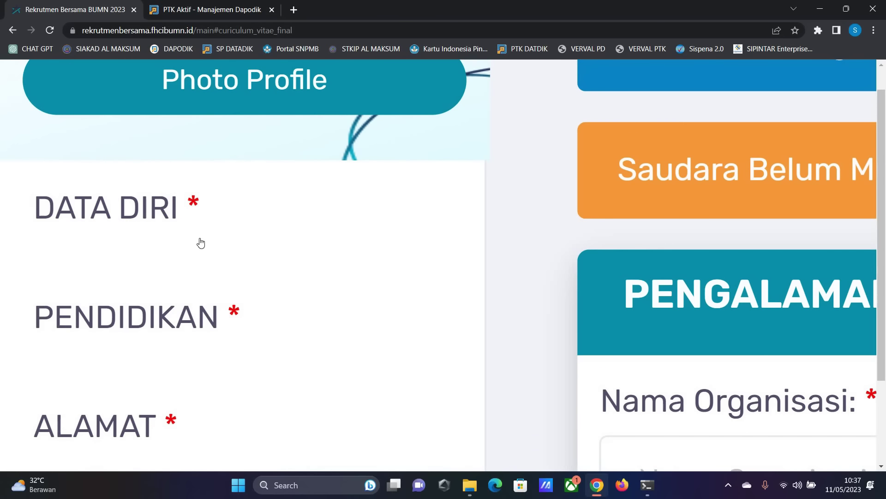
scroll(258, 207, "down", 3)
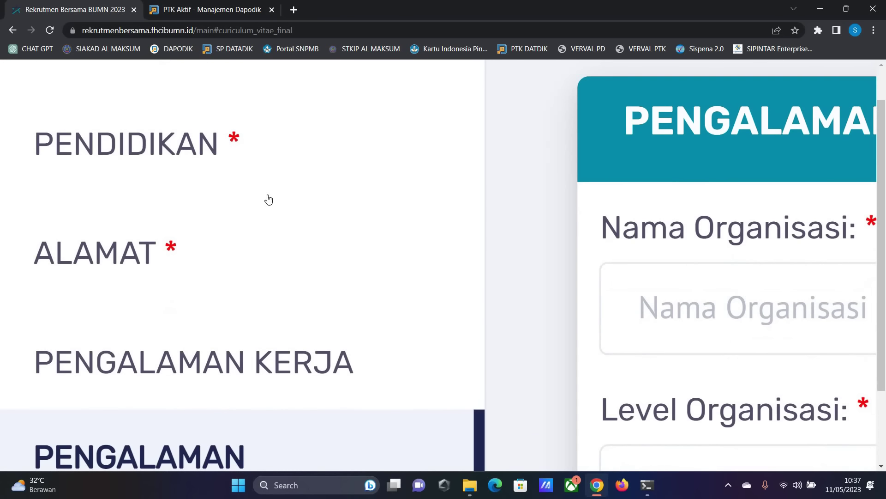
scroll(182, 190, "down", 1)
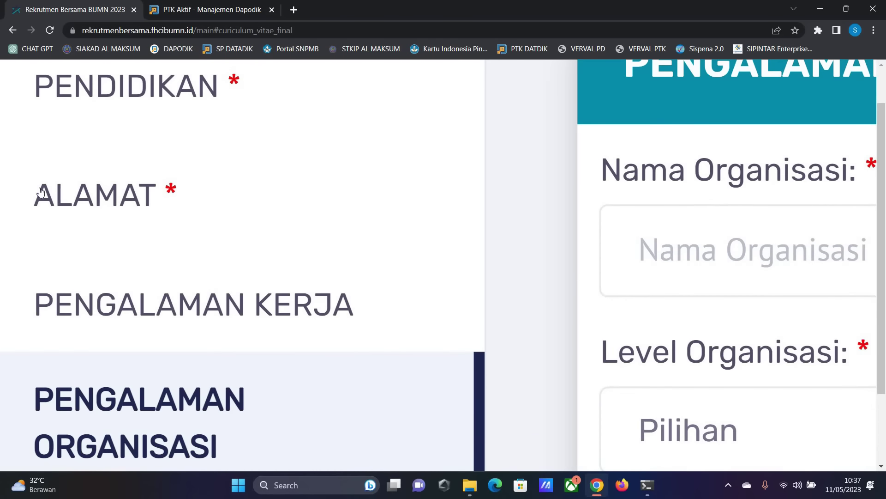
scroll(25, 192, "down", 2)
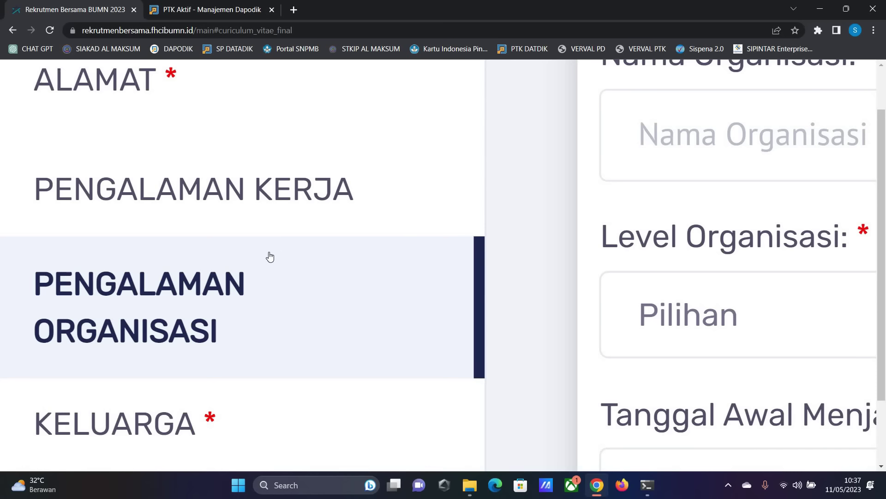
scroll(102, 289, "down", 4)
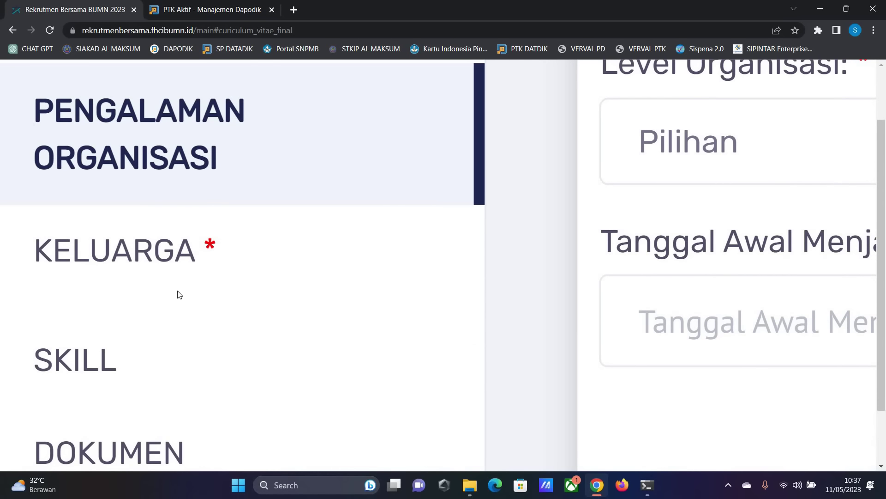
- Open the Keluarga section, then the Skill section
left_click(240, 275)
scroll(111, 159, "down", 4)
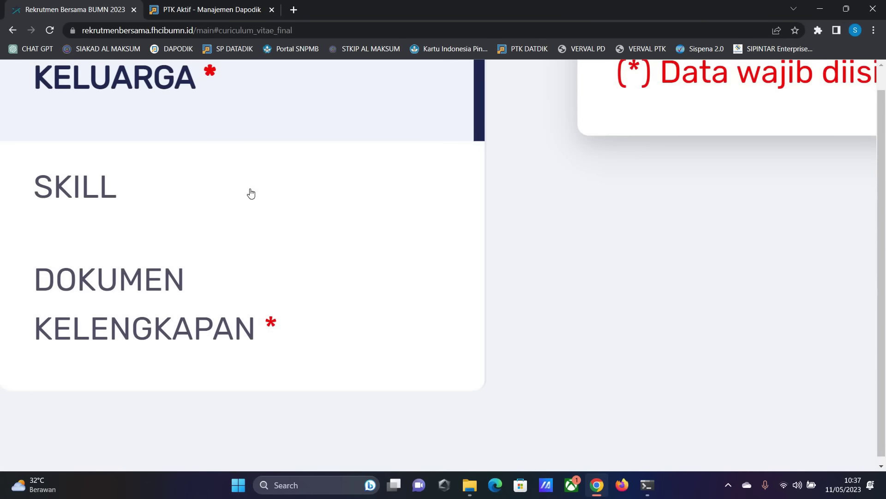
left_click(226, 224)
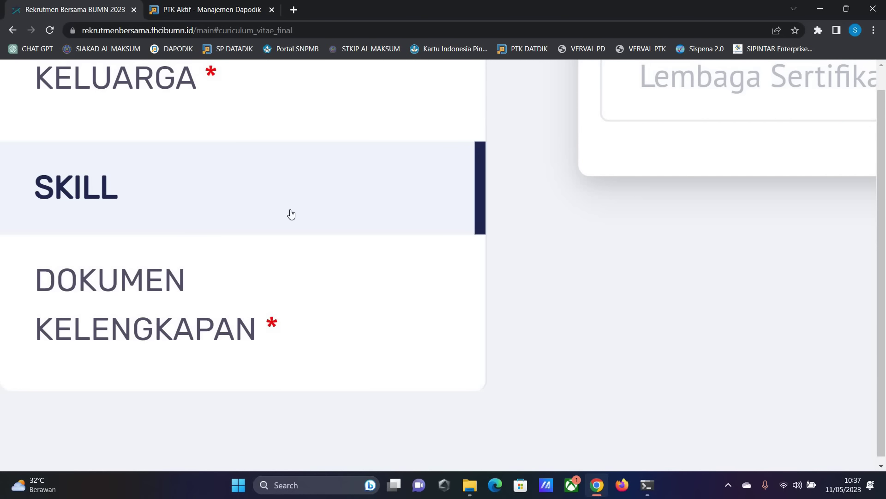
- Check Dokumen Kelengkapan and Pengalaman Organisasi, then return to the Keluarga form
left_click(313, 337)
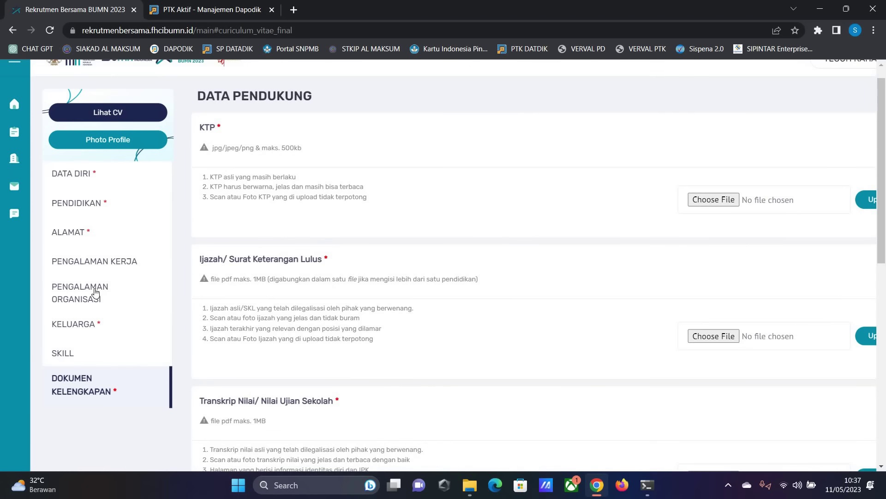
left_click(95, 291)
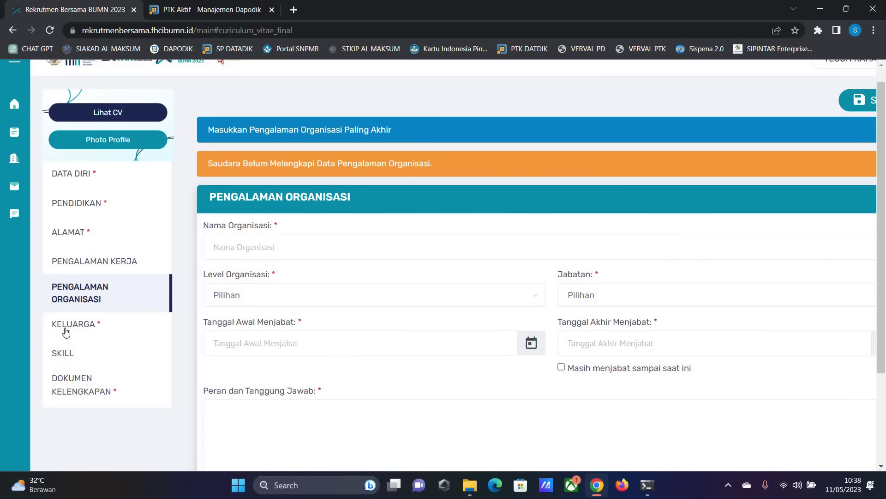
left_click(68, 326)
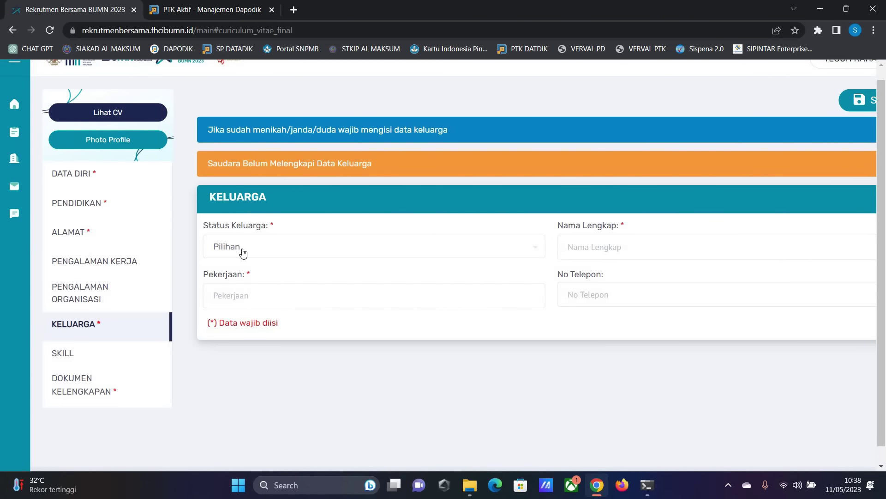
- Add an Ayah family entry with the father's full name and phone number, save it, and dismiss the Berhasil message
left_click(243, 253)
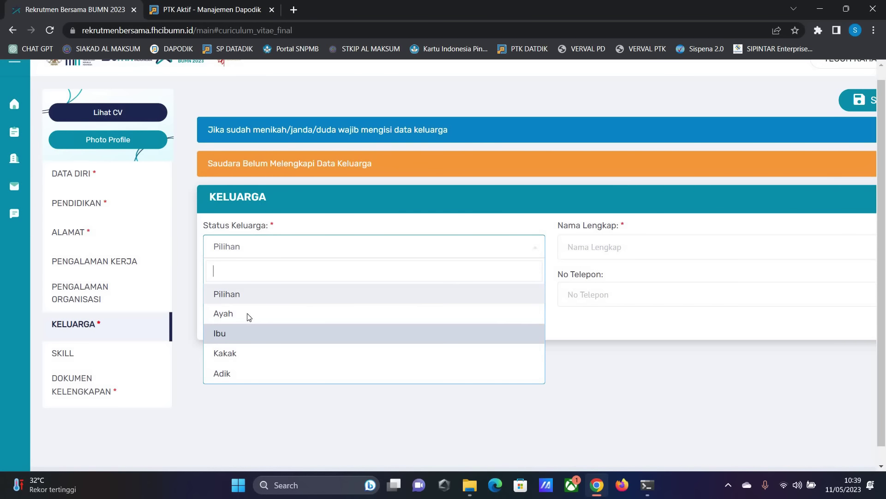
key("Return")
key("Tab")
type("jghjgh")
type("fgjfgfjfg")
left_click(595, 295)
type("897908708")
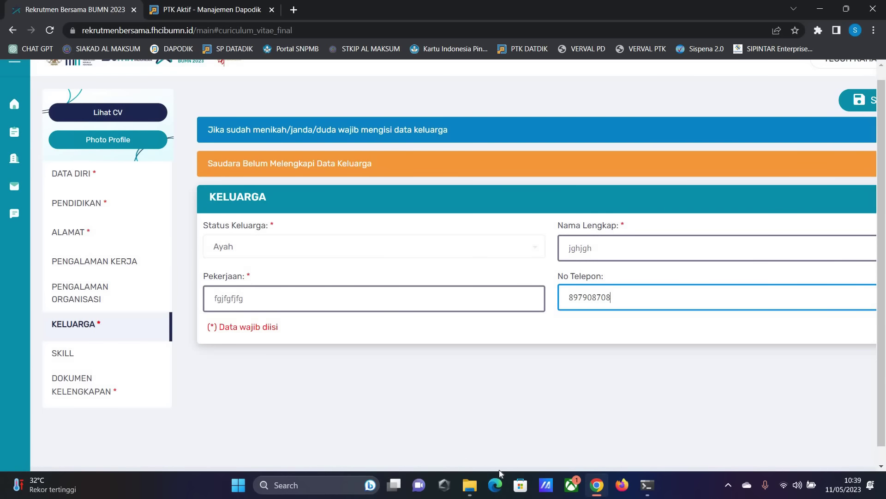
left_click(842, 112)
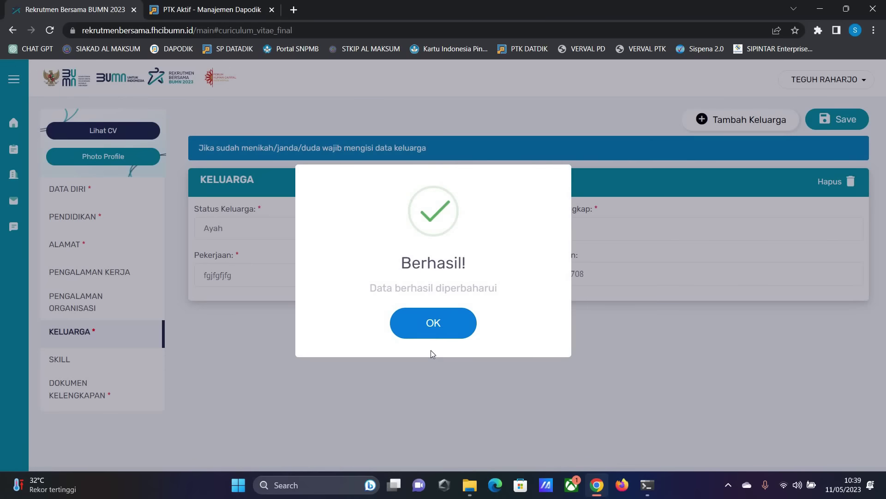
left_click(432, 334)
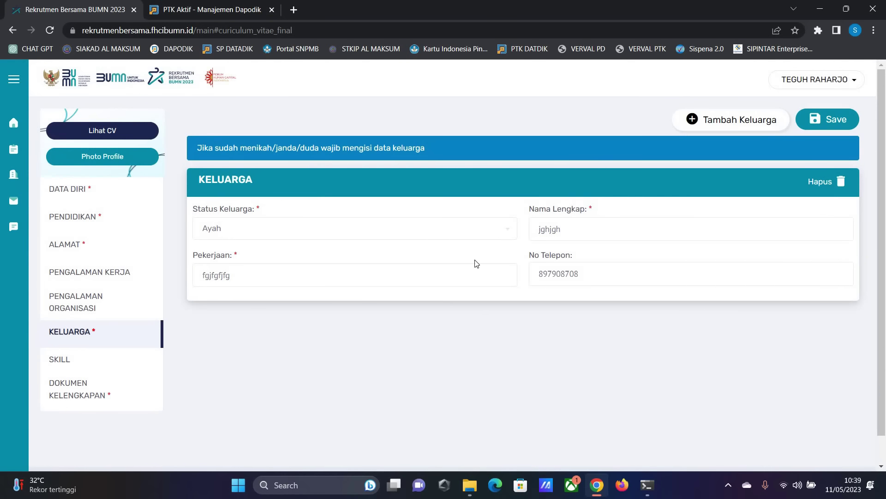
- Add and save an Ibu family entry with the mother's full name, occupation and phone number
left_click(731, 120)
scroll(259, 173, "down", 2)
scroll(257, 174, "up", 1)
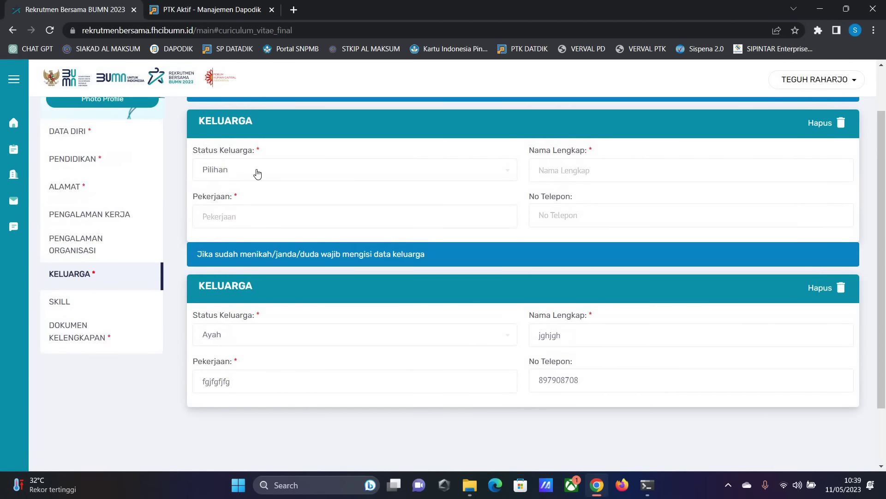
left_click(258, 174)
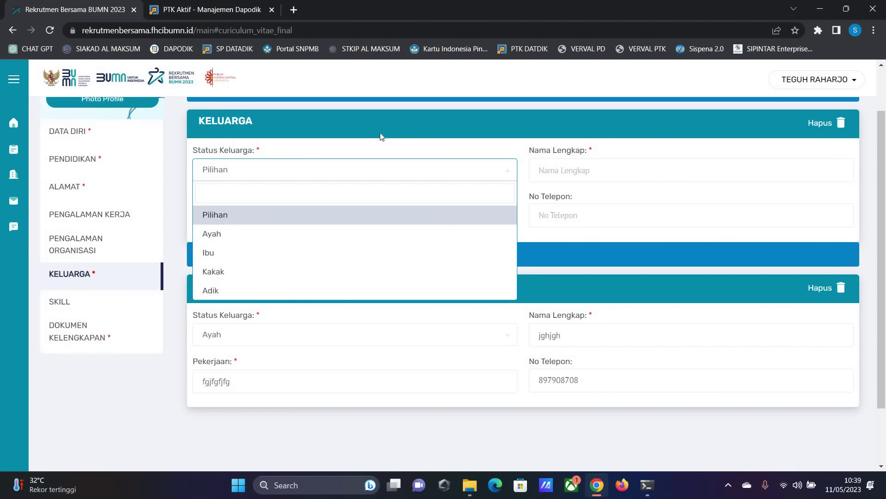
left_click(314, 170)
key("Return")
key("Return")
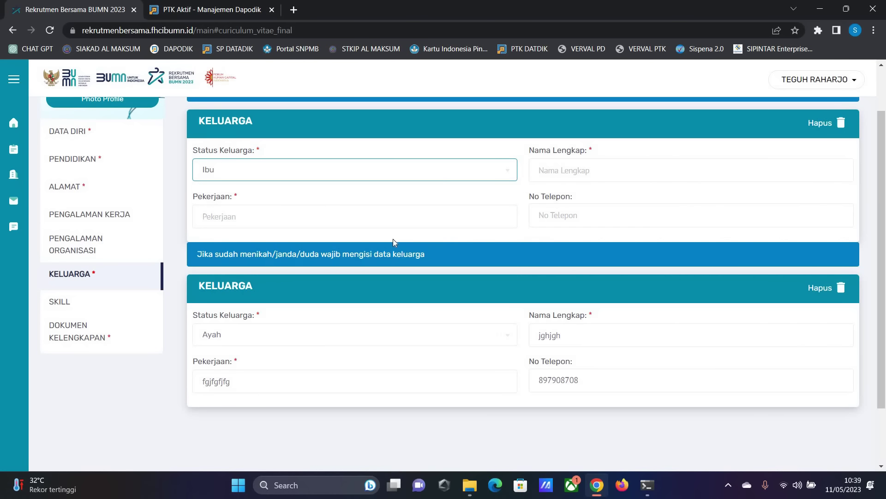
key("Tab")
type("hjghjk")
key("Tab")
type("hgkhgk")
key("Tab")
type("34545345")
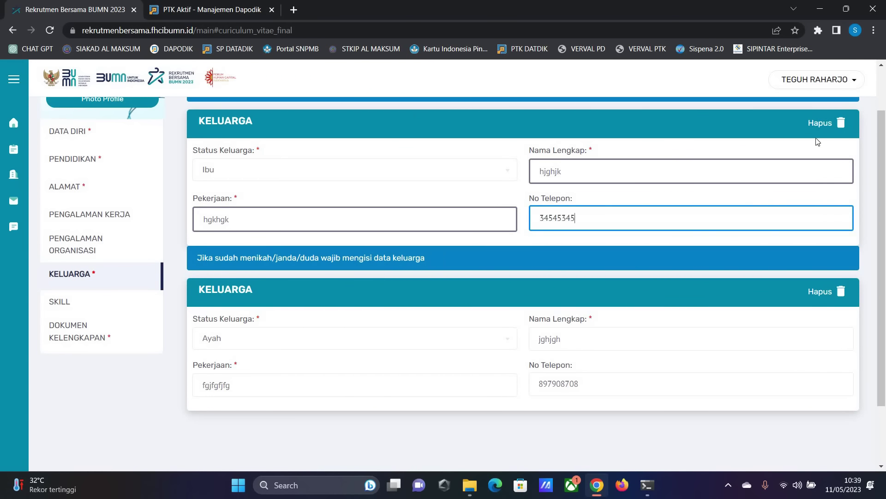
scroll(677, 192, "up", 1)
key("Return")
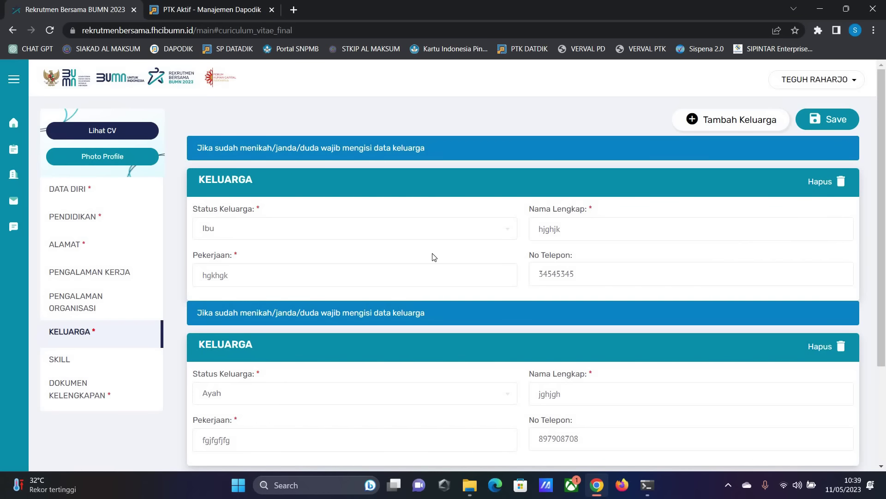
- Go to the Skill section to show the Bahasa Asing form
scroll(455, 240, "down", 2)
scroll(446, 278, "up", 2)
scroll(344, 213, "down", 2)
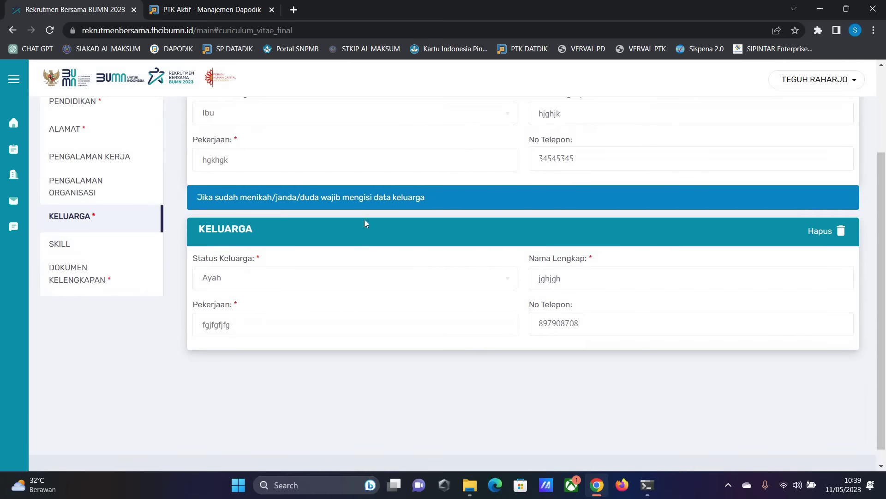
left_click(57, 241)
scroll(360, 167, "up", 1)
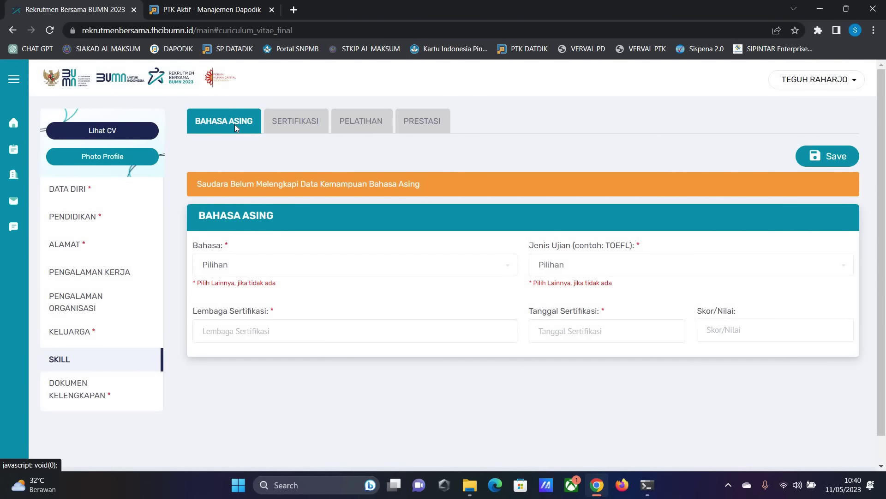
- Choose Organization Development Certificate as the certification name, then move to the Pelatihan form
left_click(306, 117)
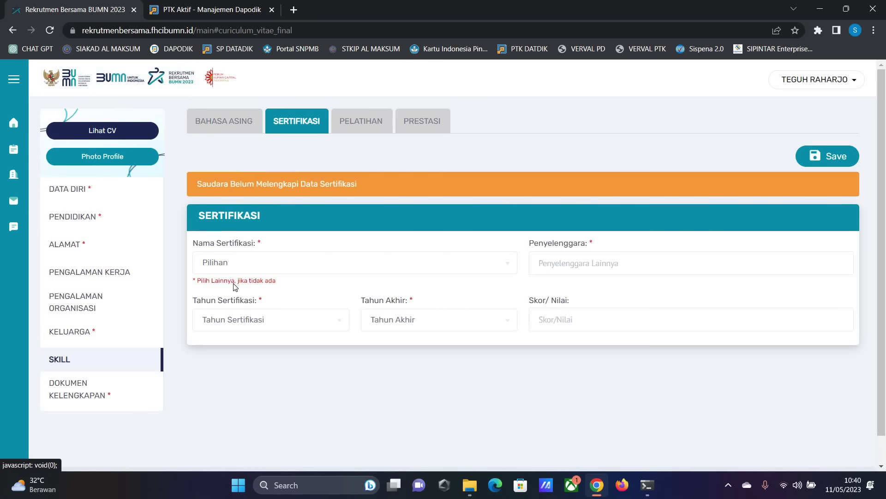
left_click(231, 266)
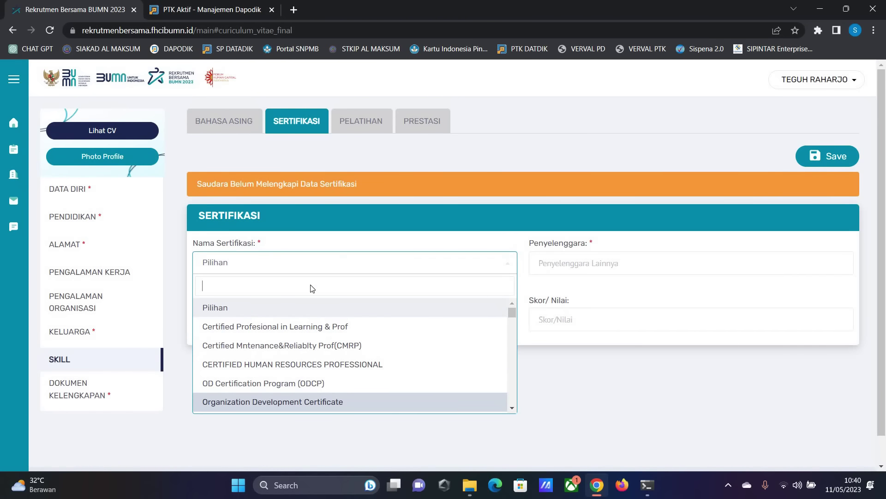
key("Return")
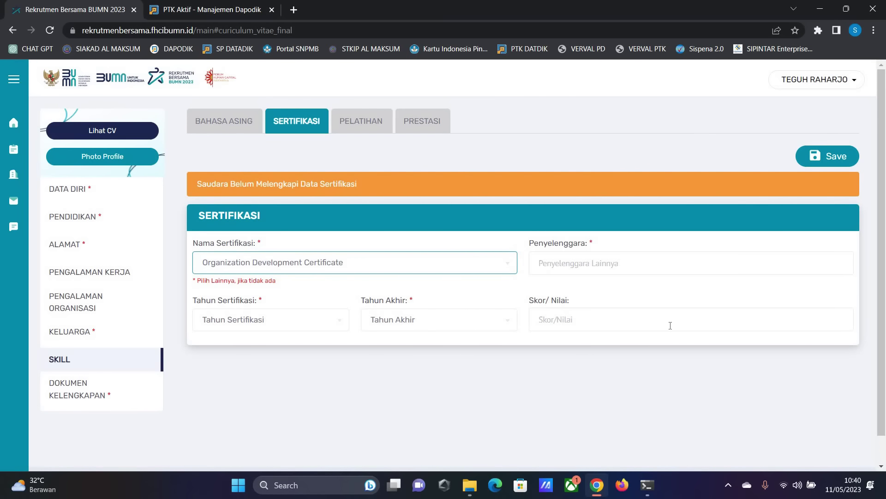
left_click(363, 123)
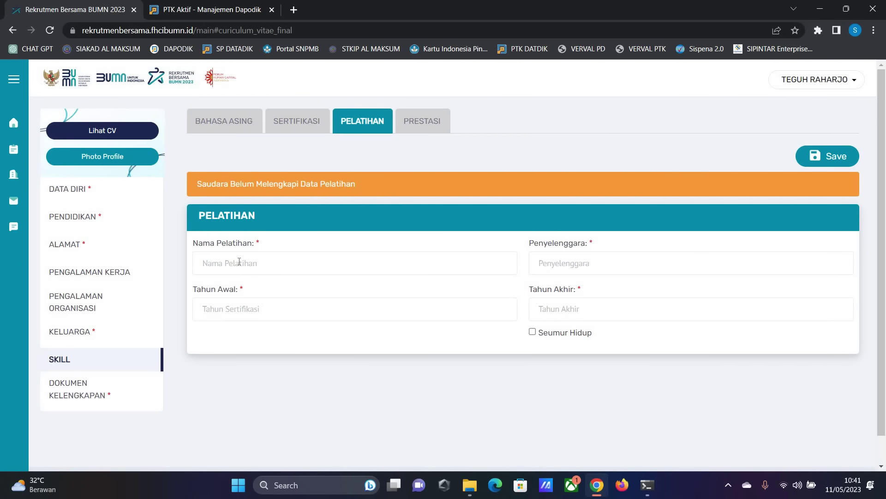
- Look over the Prestasi form's Level, Pencapaian Prestasi and Kategori options, then go back to Bahasa Asing
left_click(424, 120)
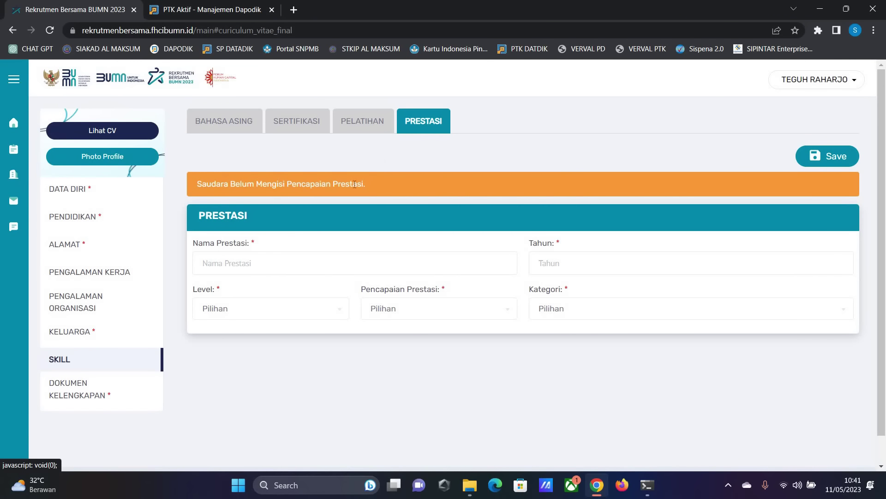
left_click(217, 257)
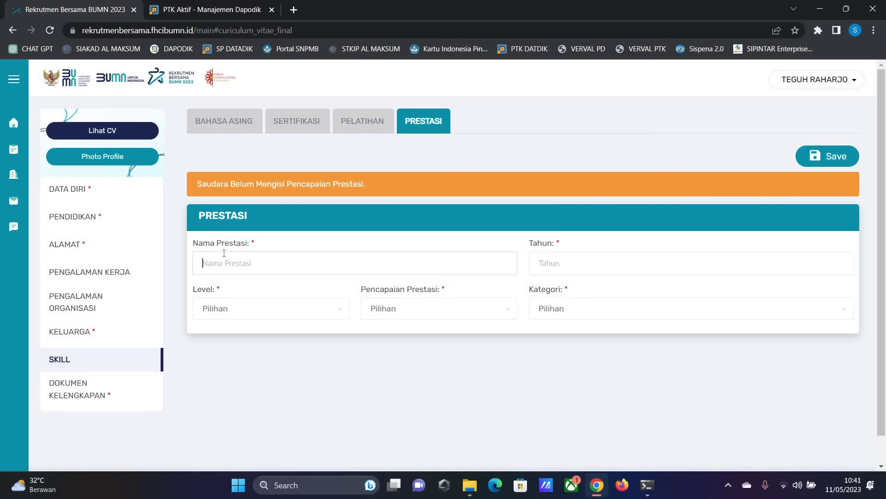
key("Tab")
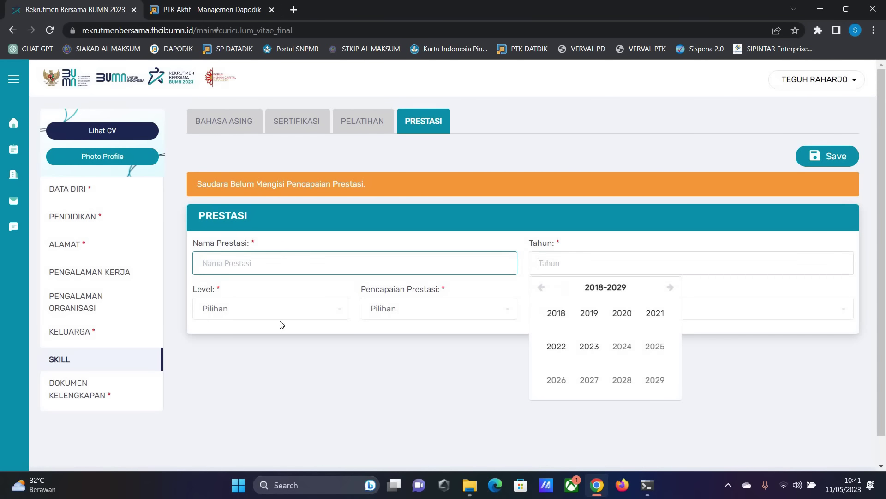
left_click(276, 313)
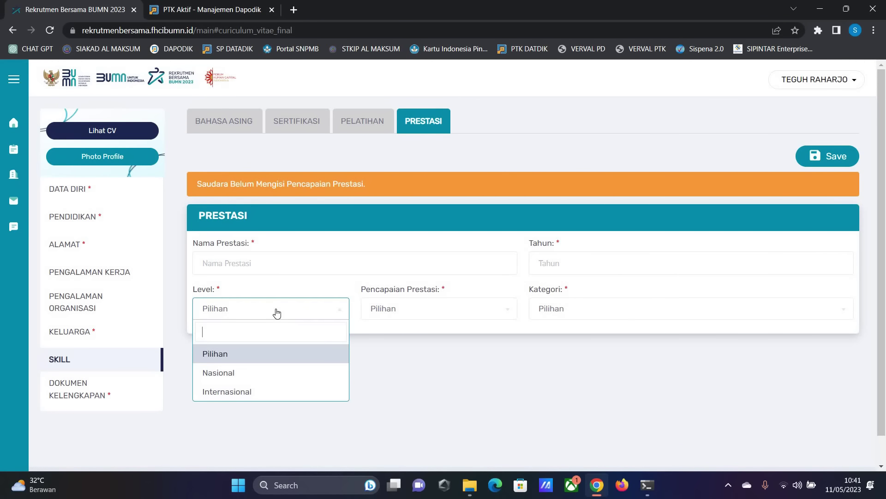
left_click(427, 317)
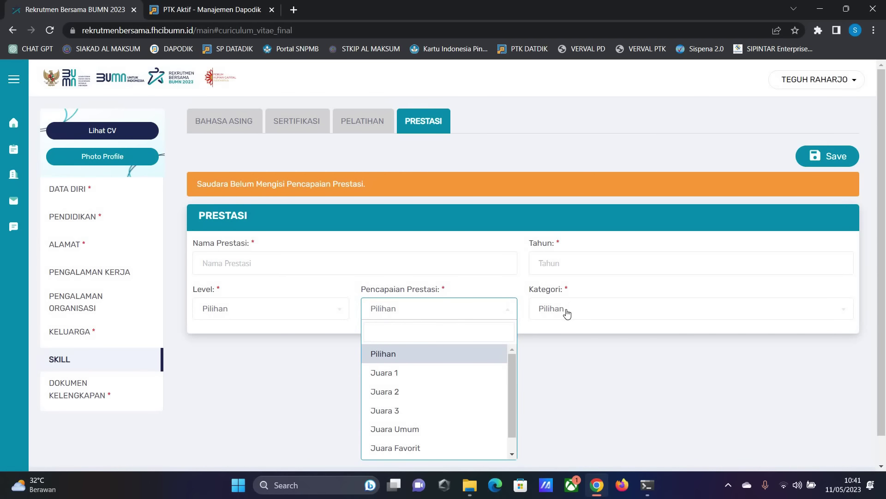
left_click(568, 314)
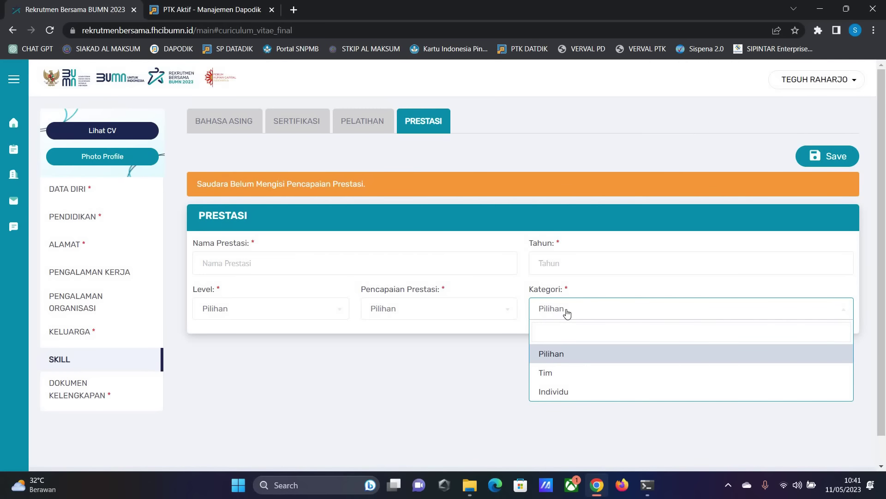
left_click(289, 121)
left_click(249, 113)
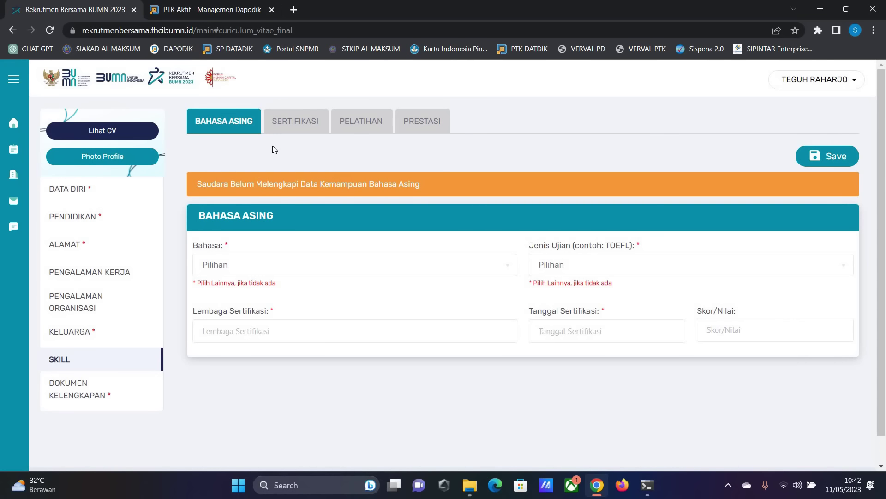
- Switch to the Pelatihan (training) form
left_click(340, 119)
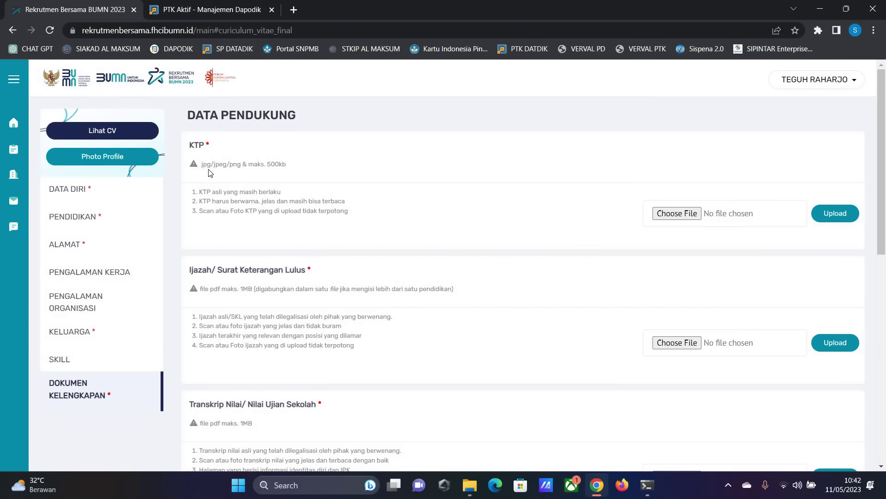
triple_click(232, 176)
left_click(231, 176)
left_click(674, 215)
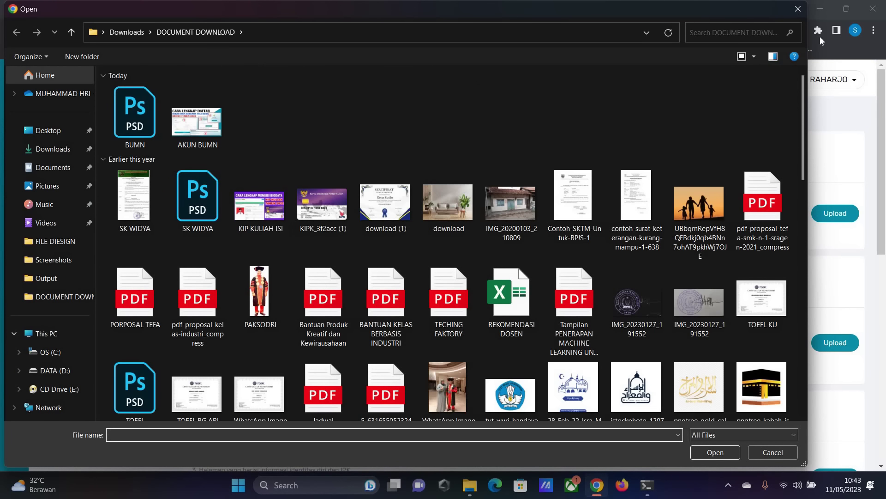
left_click(798, 10)
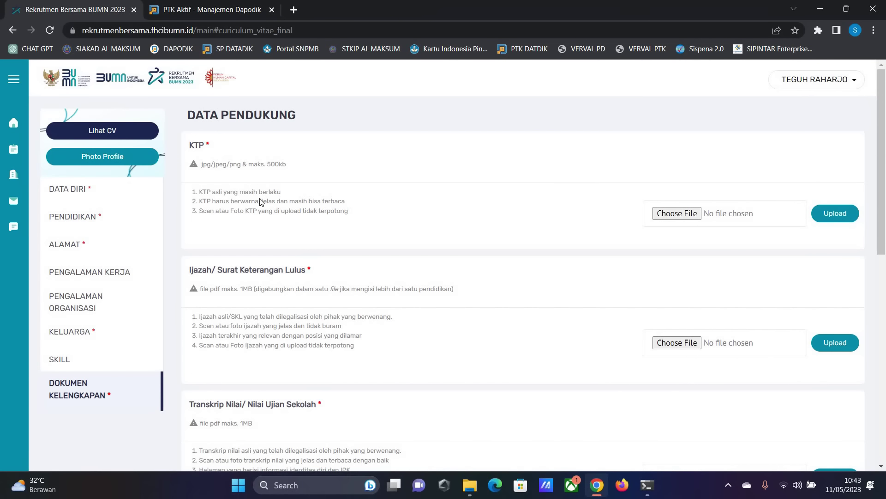
scroll(261, 200, "down", 2)
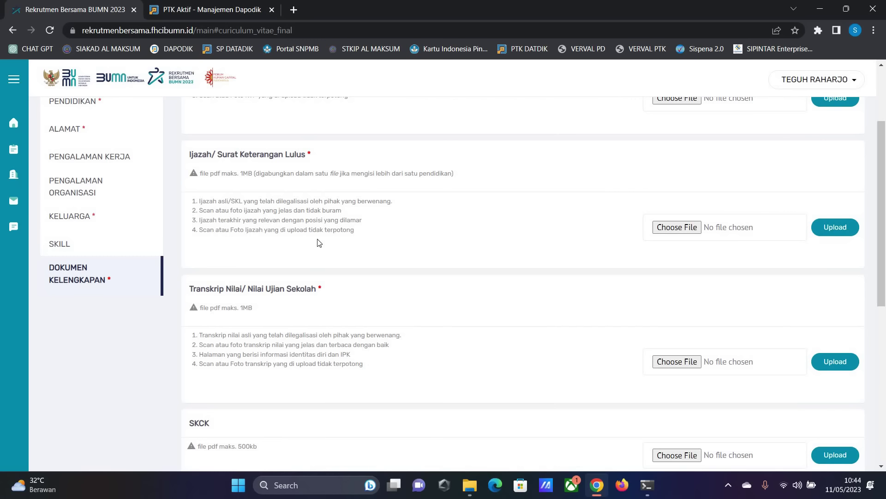
scroll(342, 238, "up", 4)
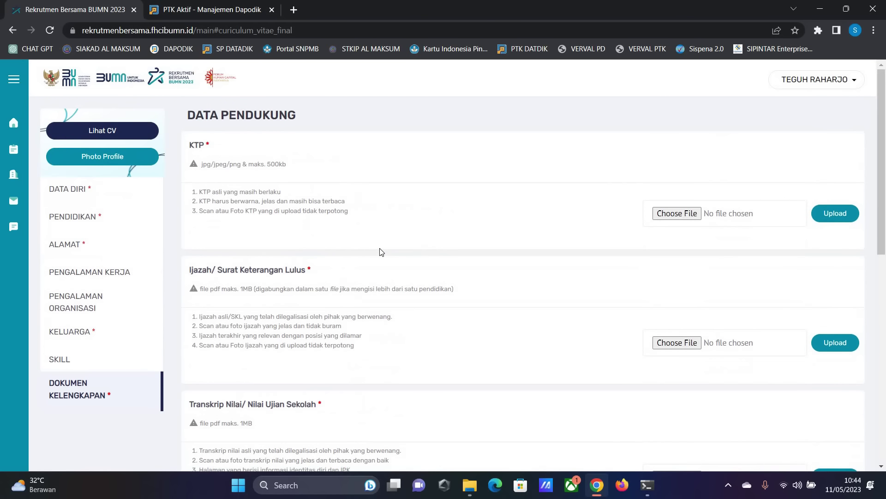
scroll(380, 251, "down", 4)
scroll(401, 257, "up", 2)
scroll(280, 189, "down", 6)
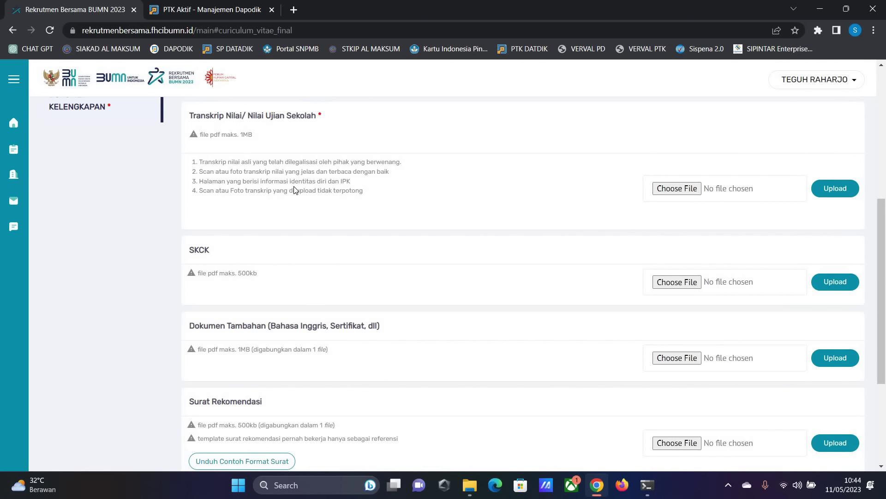
scroll(304, 198, "up", 1)
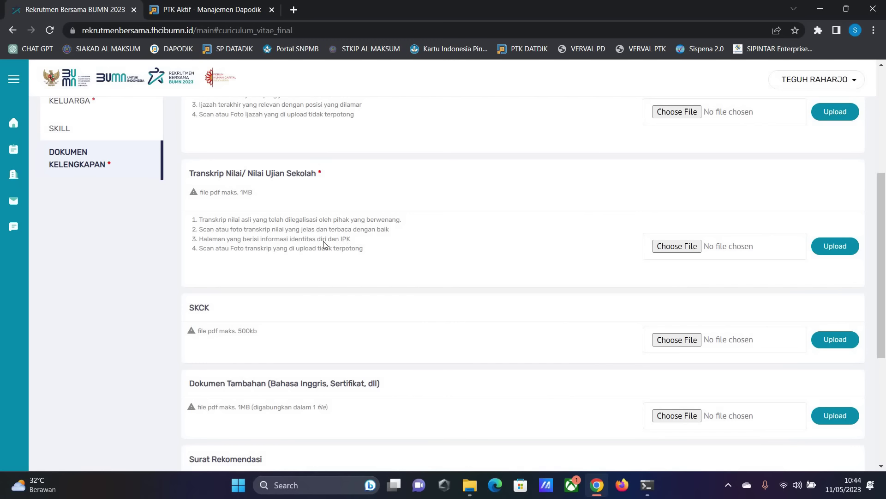
scroll(323, 244, "down", 2)
triple_click(288, 223)
scroll(289, 223, "up", 2)
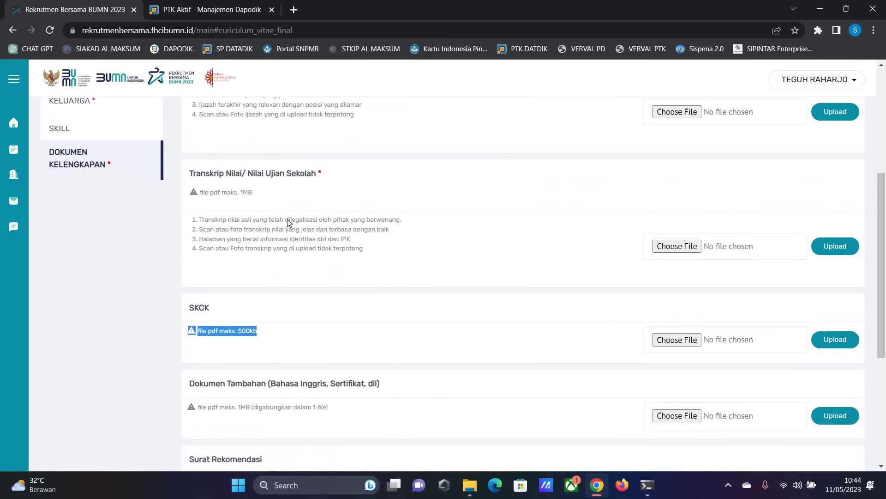
scroll(288, 223, "up", 4)
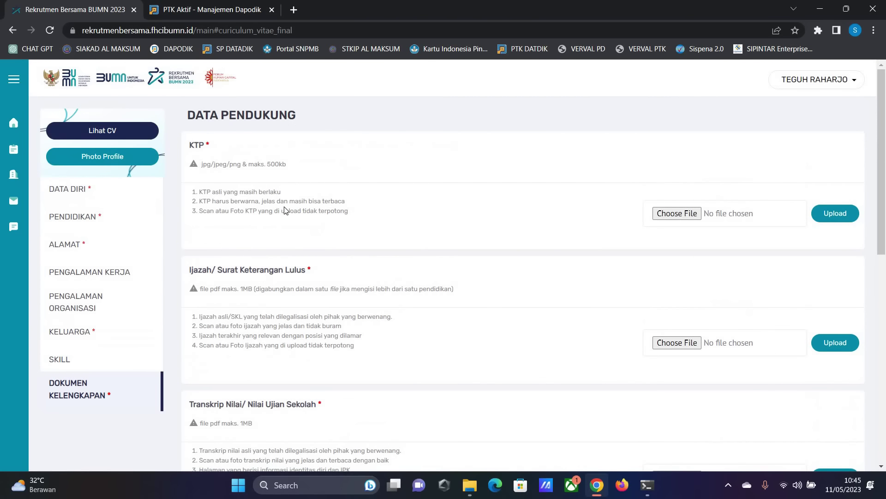
scroll(303, 222, "down", 6)
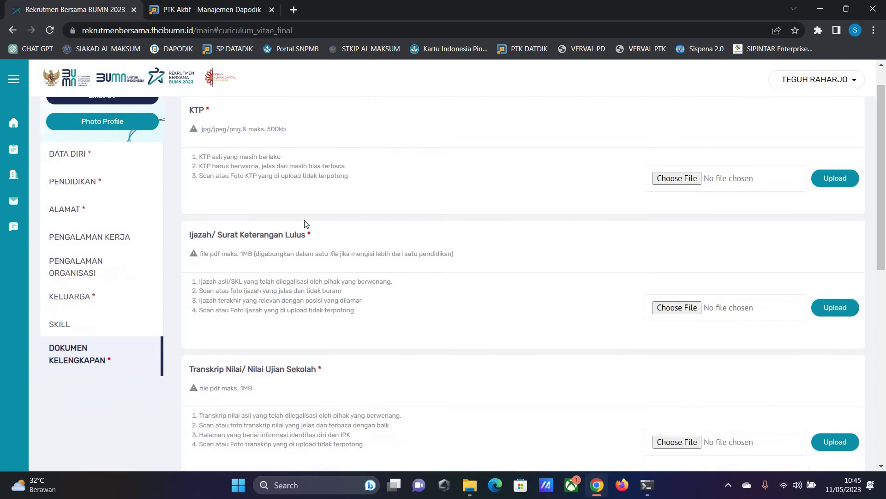
scroll(560, 275, "down", 3)
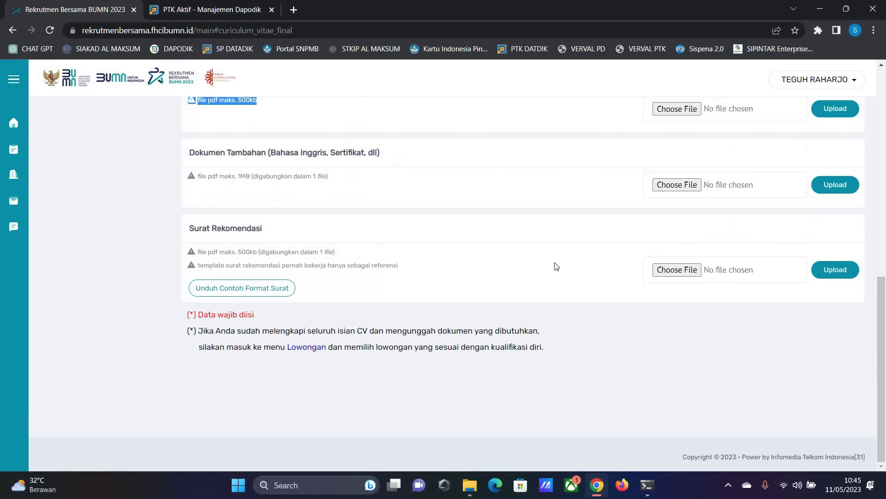
scroll(510, 271, "up", 6)
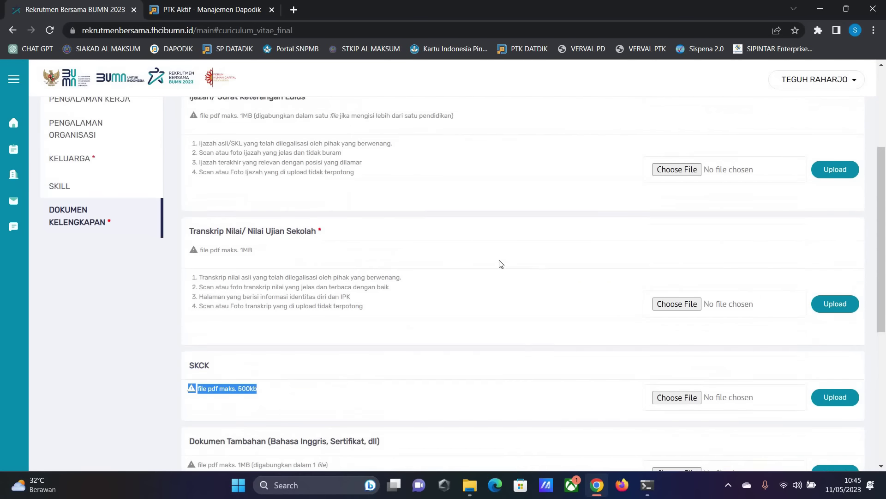
scroll(457, 249, "up", 1)
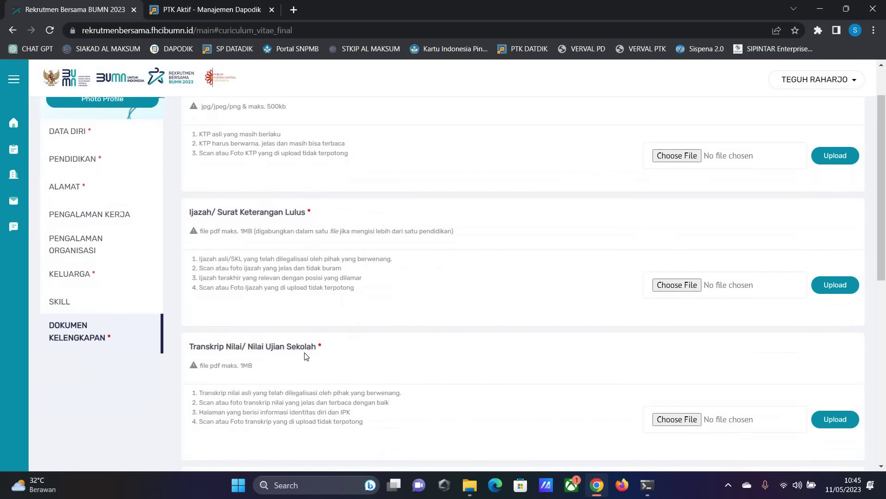
scroll(305, 356, "up", 5)
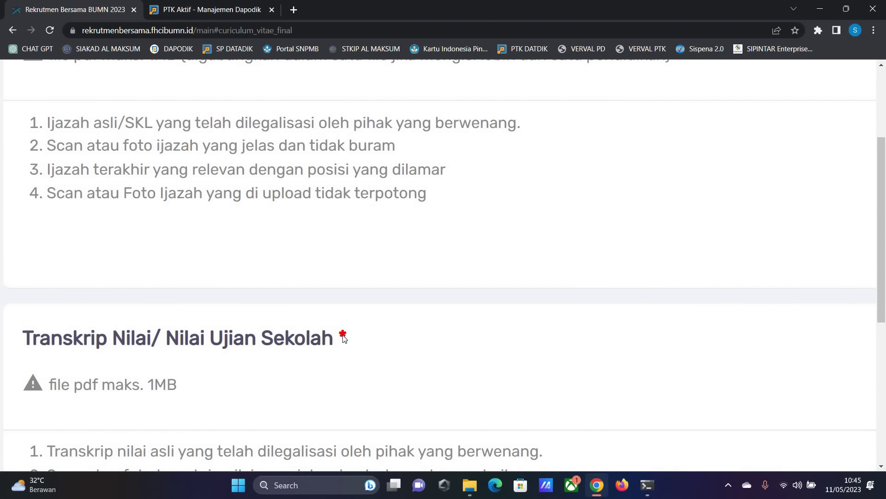
scroll(343, 337, "down", 6)
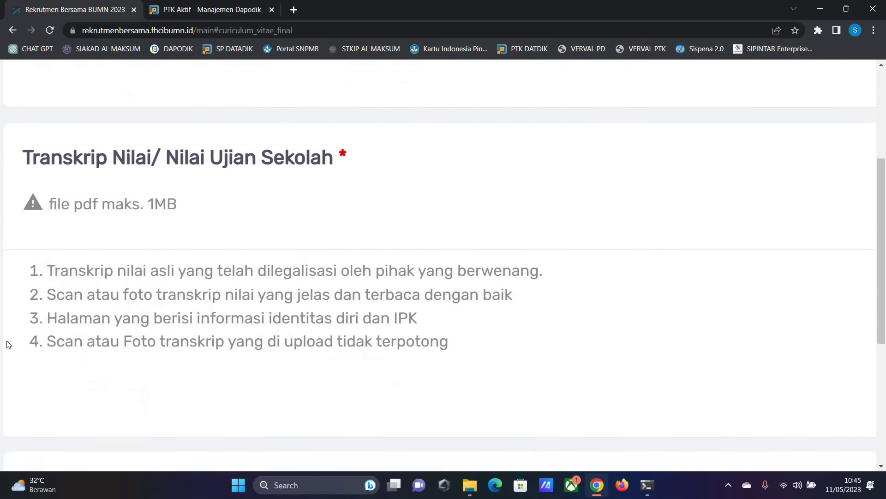
triple_click(115, 320)
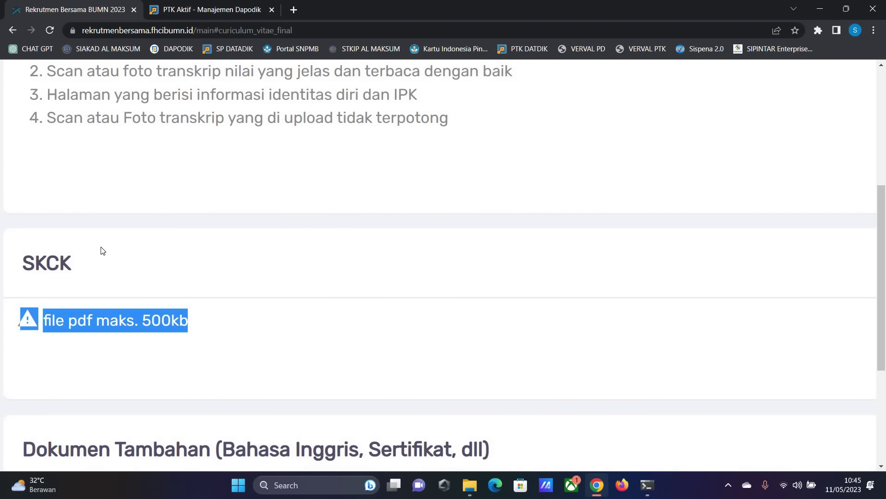
key("ctrl+minus")
key("ctrl+minus")
key("ctrl+minus")
key("ctrl+minus")
key("ctrl+minus")
key("ctrl+minus")
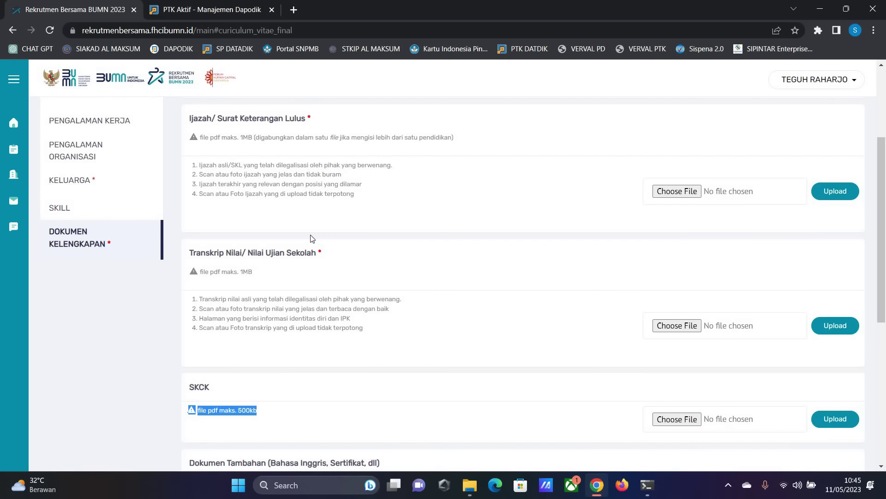
scroll(259, 241, "down", 5)
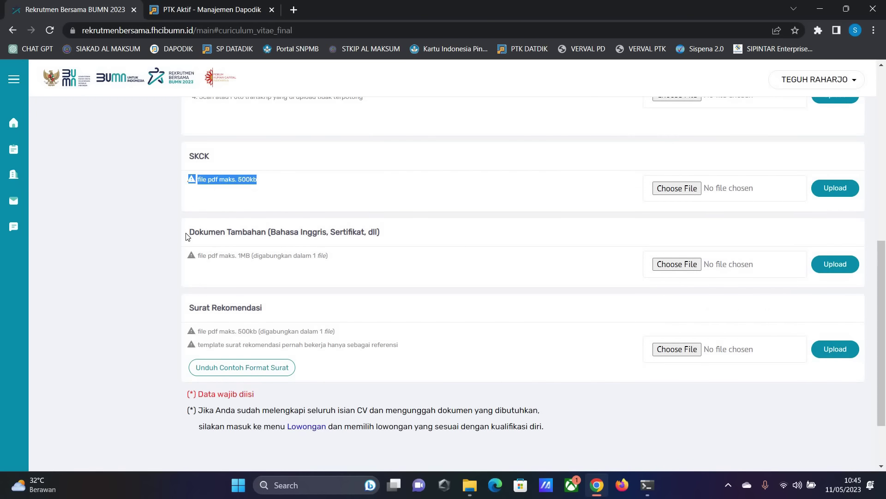
left_click(361, 257)
left_click_drag(362, 257, 433, 280)
scroll(434, 281, "up", 1)
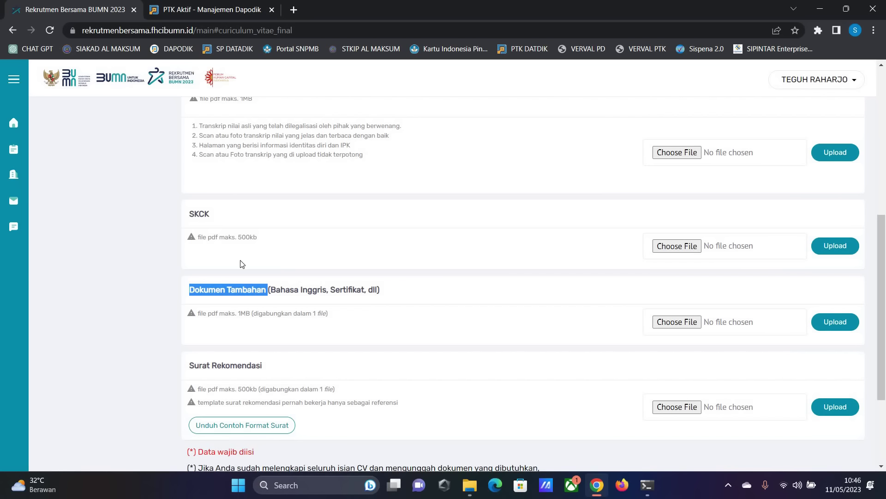
left_click(463, 292)
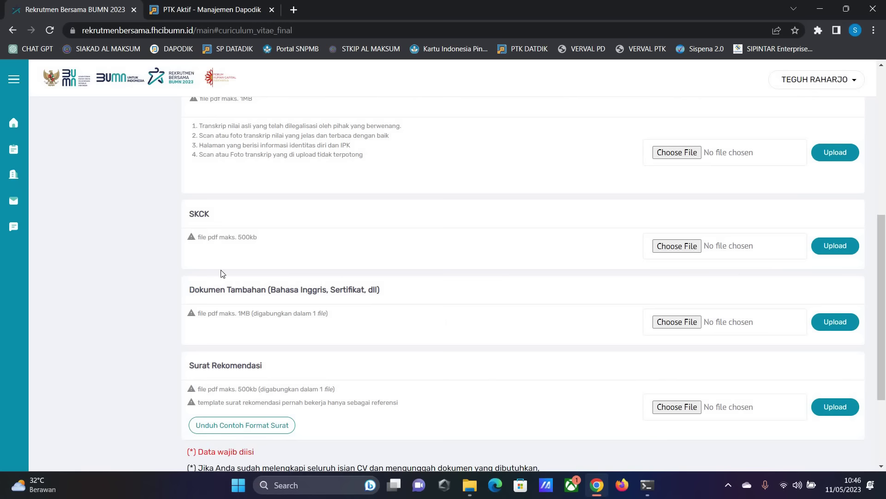
scroll(221, 273, "down", 3)
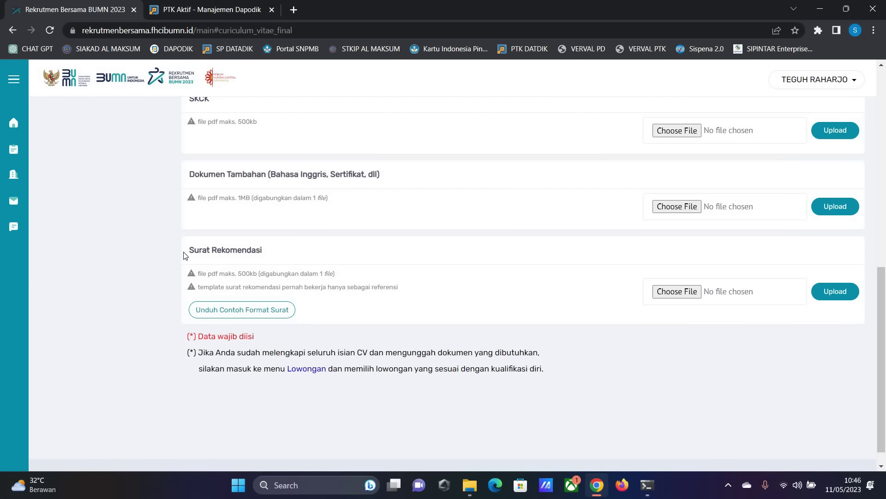
left_click_drag(186, 251, 279, 253)
- Download the sample Surat Rekomendasi letter format and scroll back to the top of Data Pendukung
left_click(280, 253)
left_click(251, 314)
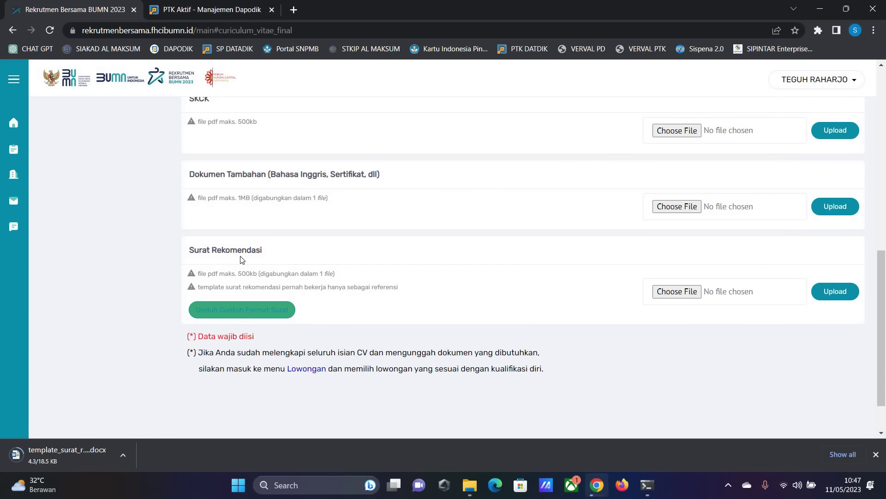
scroll(245, 261, "up", 1)
scroll(259, 272, "up", 2)
scroll(277, 314, "down", 2)
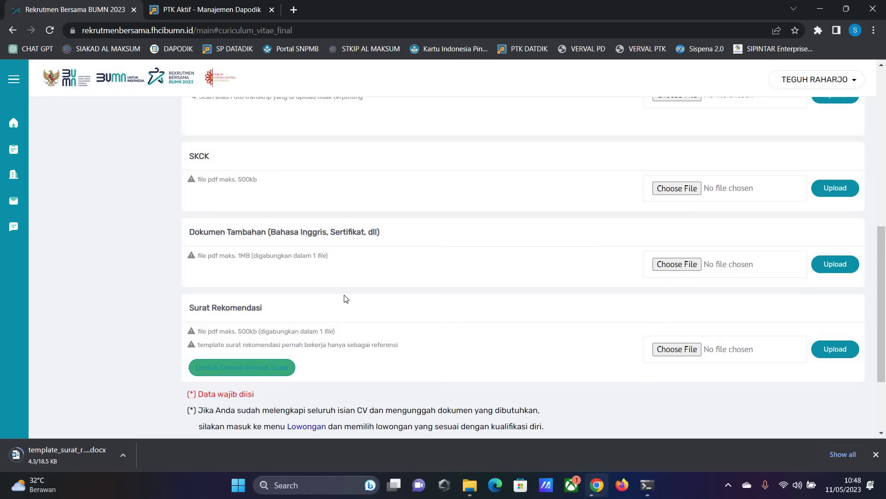
scroll(345, 298, "down", 2)
scroll(344, 295, "up", 4)
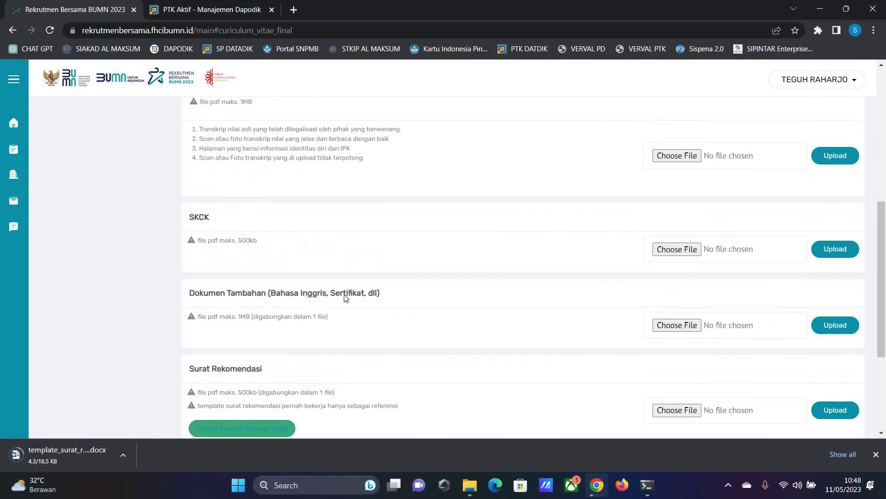
scroll(344, 294, "up", 6)
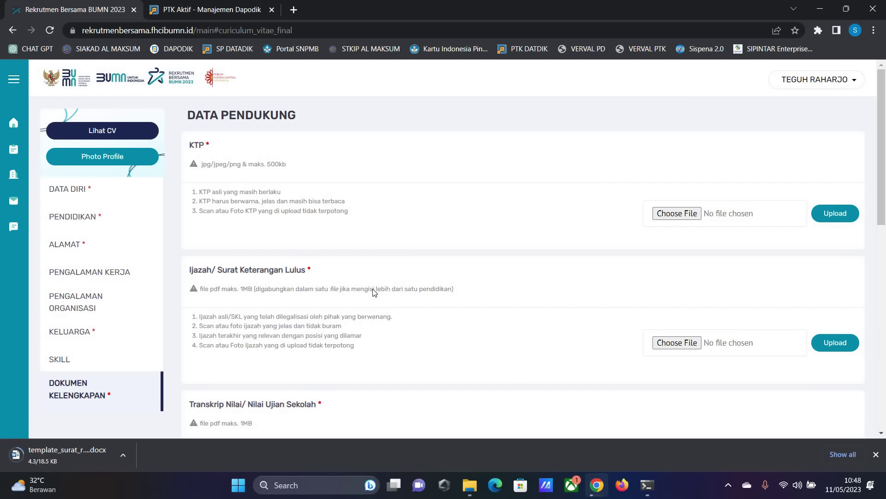
- Upload PAS FOTO-min.jpg as the profile picture from the Photo Profile settings
left_click(102, 183)
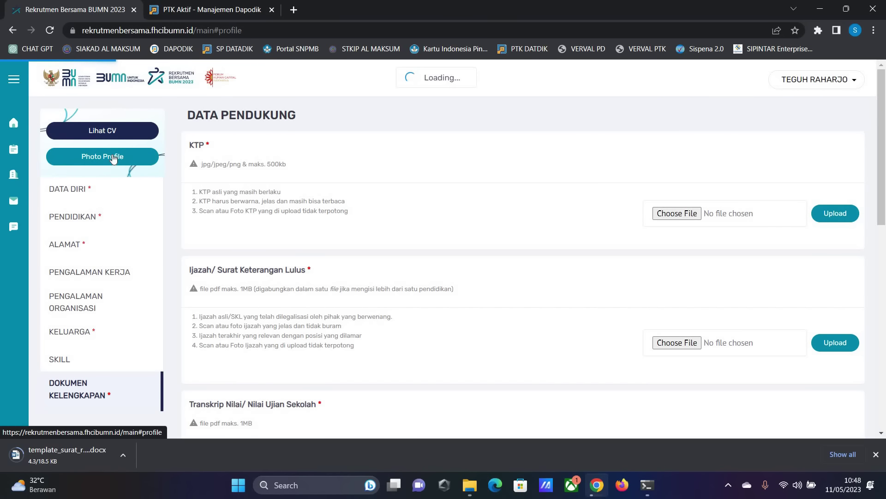
left_click(113, 158)
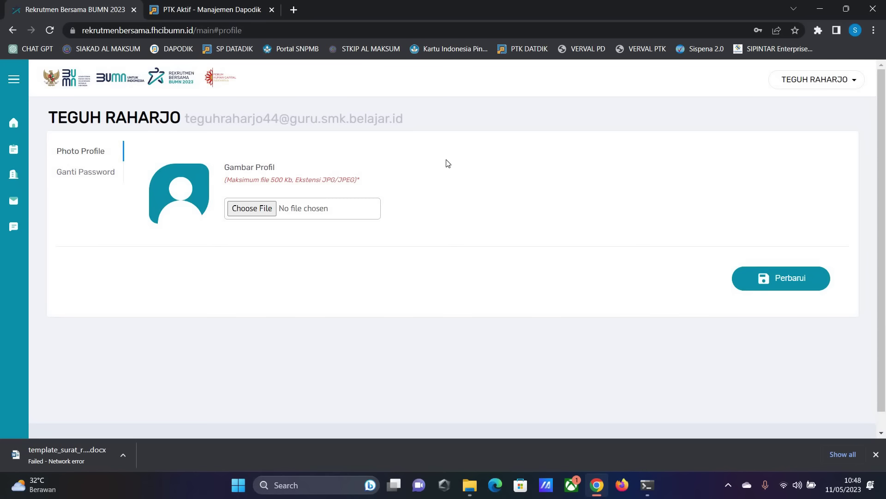
left_click(259, 208)
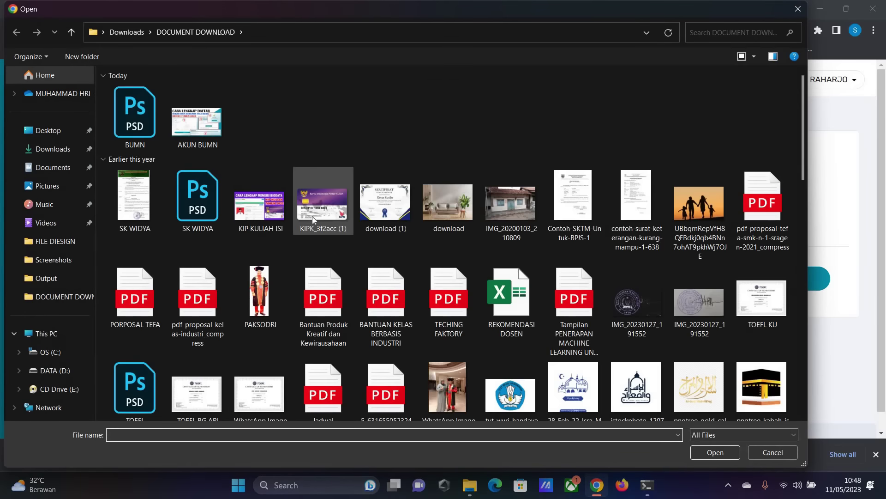
scroll(314, 214, "down", 10)
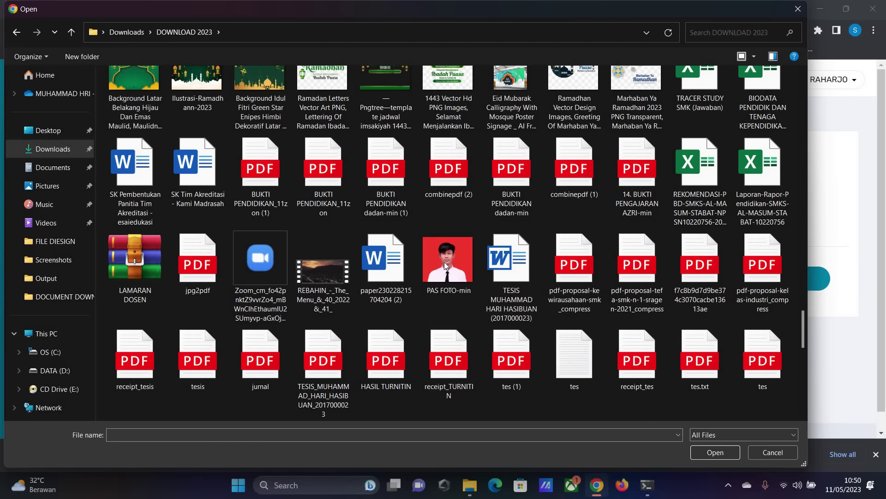
double_click(445, 262)
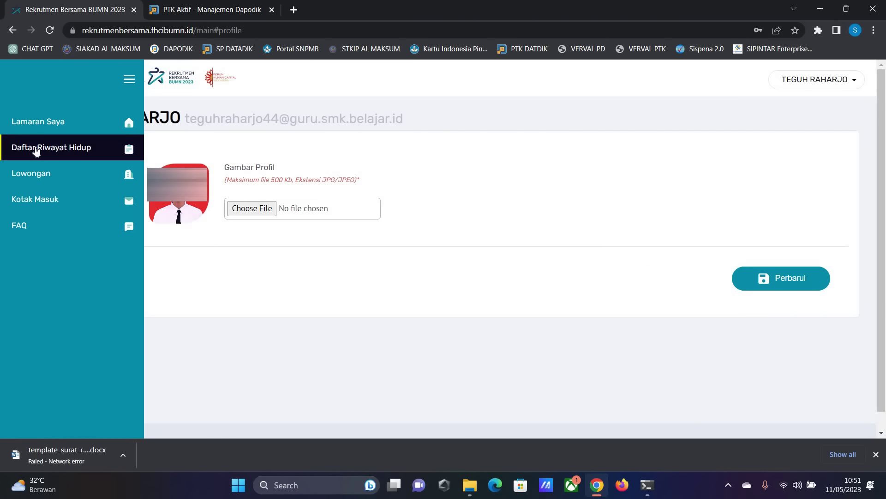
- Preview the Daftar Riwayat Hidup, then open the Lowongan vacancy list
left_click(36, 147)
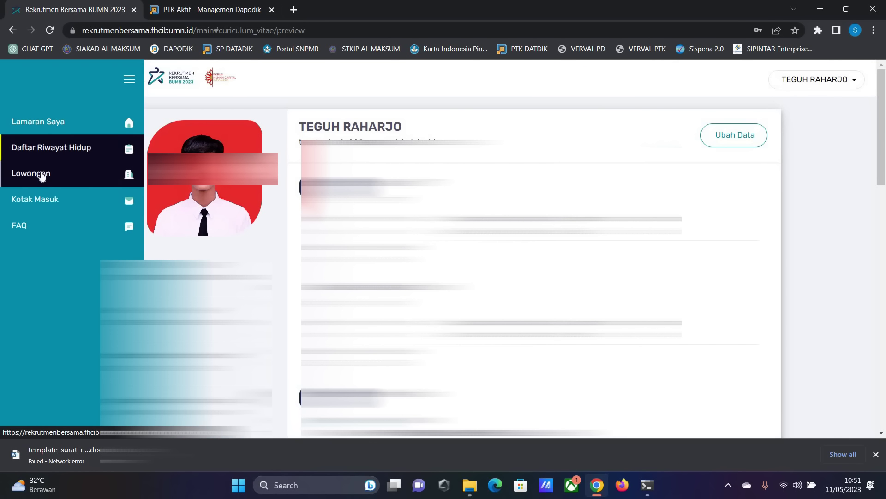
left_click(42, 175)
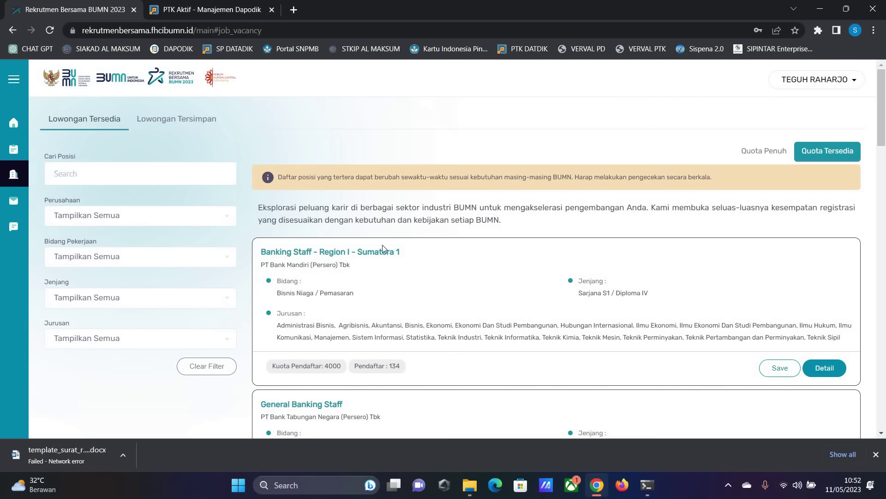
scroll(331, 233, "down", 1)
scroll(331, 233, "down", 2)
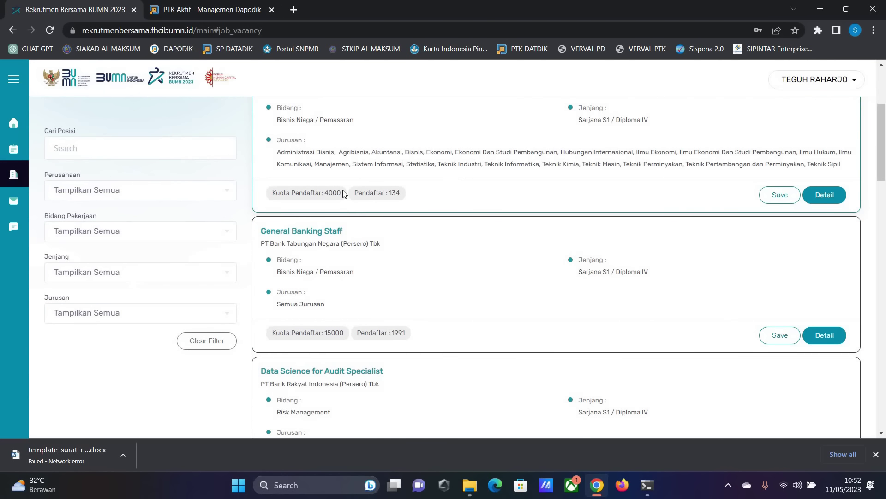
left_click_drag(342, 192, 285, 194)
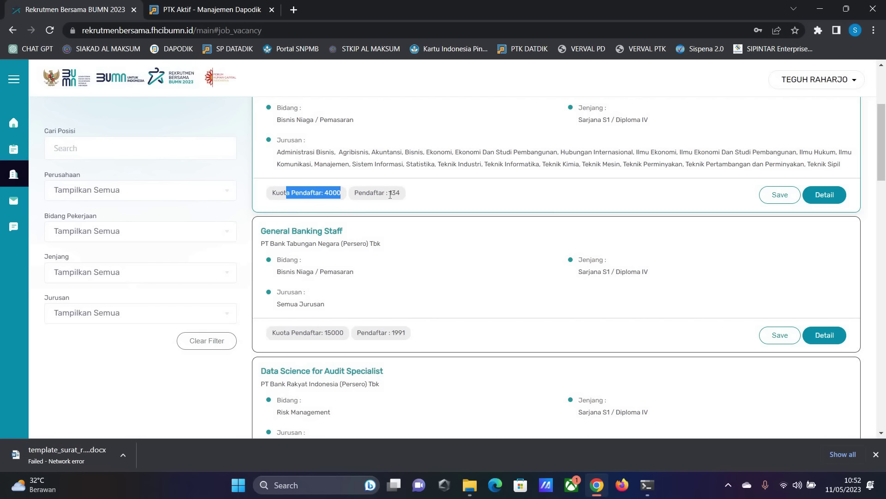
left_click_drag(402, 195, 389, 195)
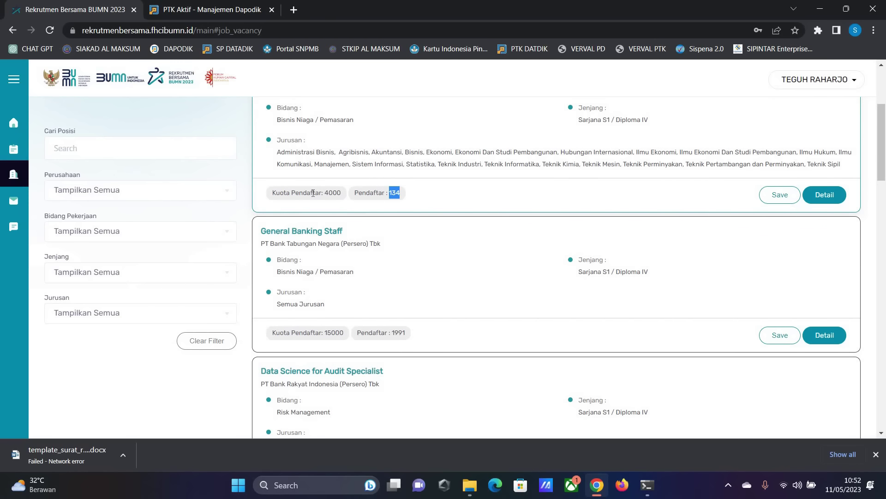
scroll(313, 193, "up", 4)
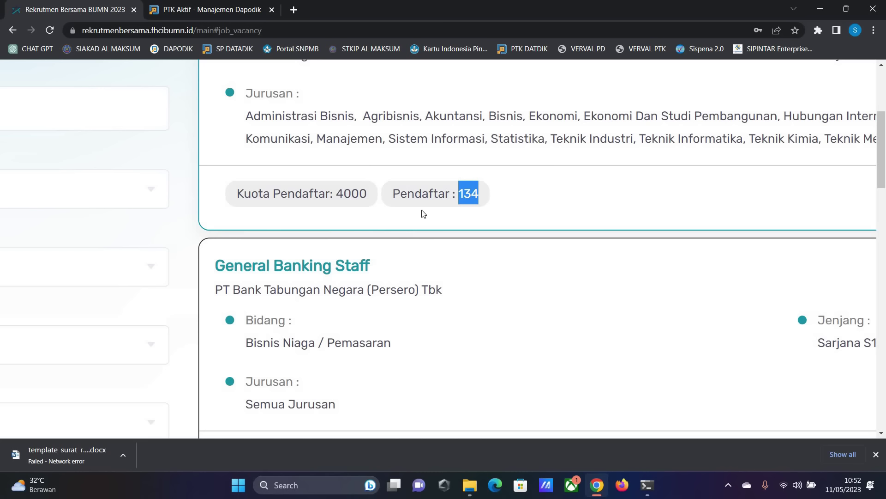
scroll(418, 213, "down", 1)
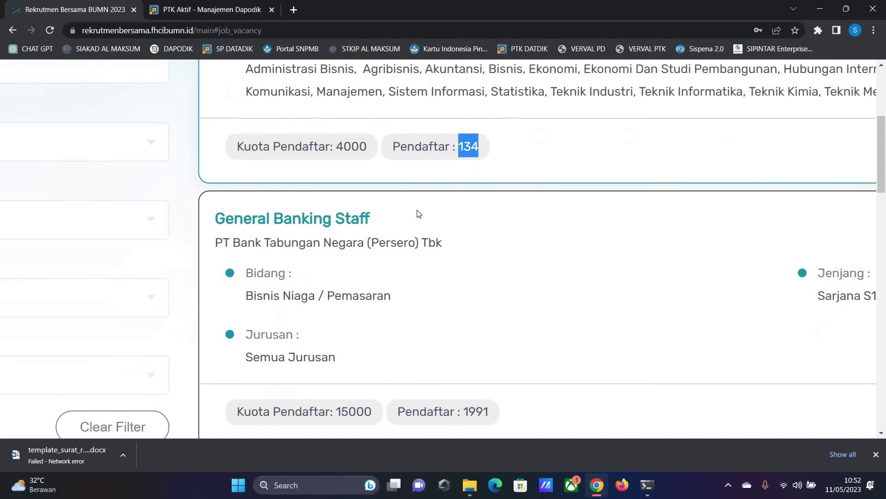
scroll(415, 212, "up", 4)
scroll(336, 270, "up", 4)
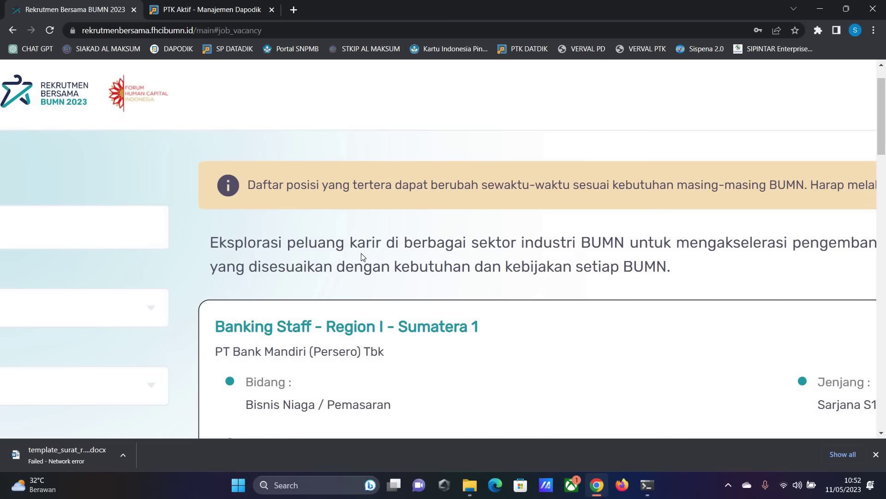
scroll(361, 257, "down", 15)
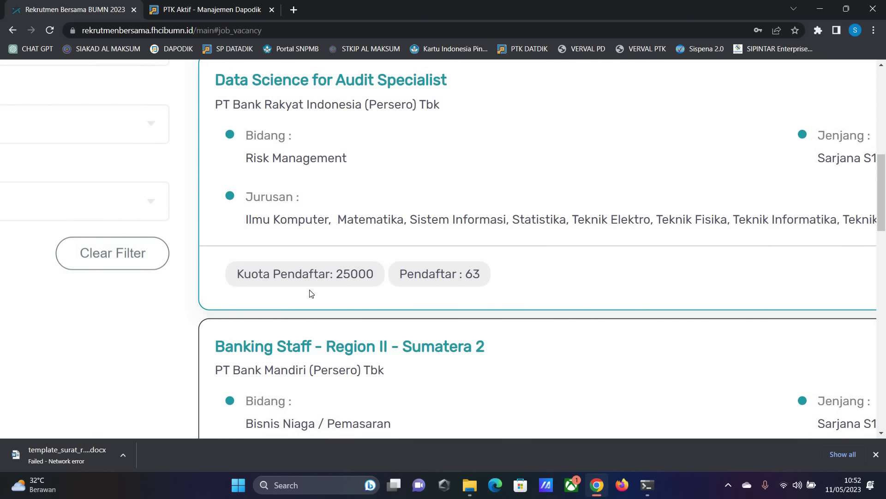
scroll(311, 294, "down", 5)
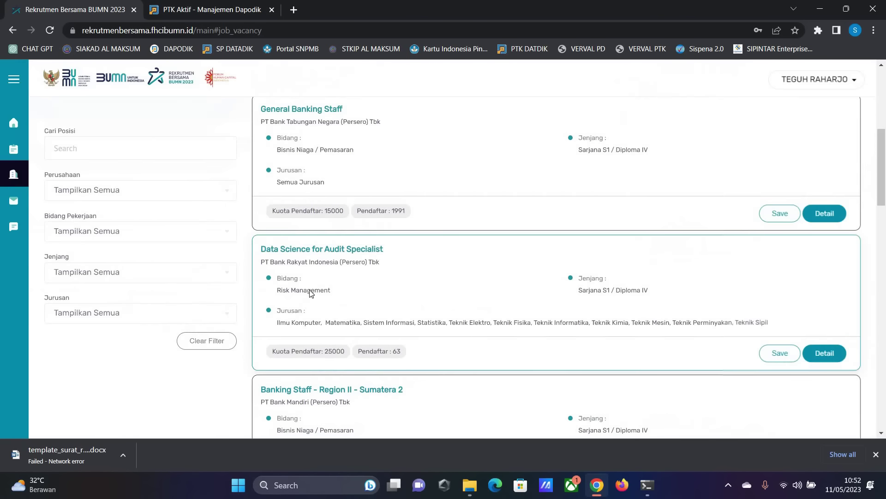